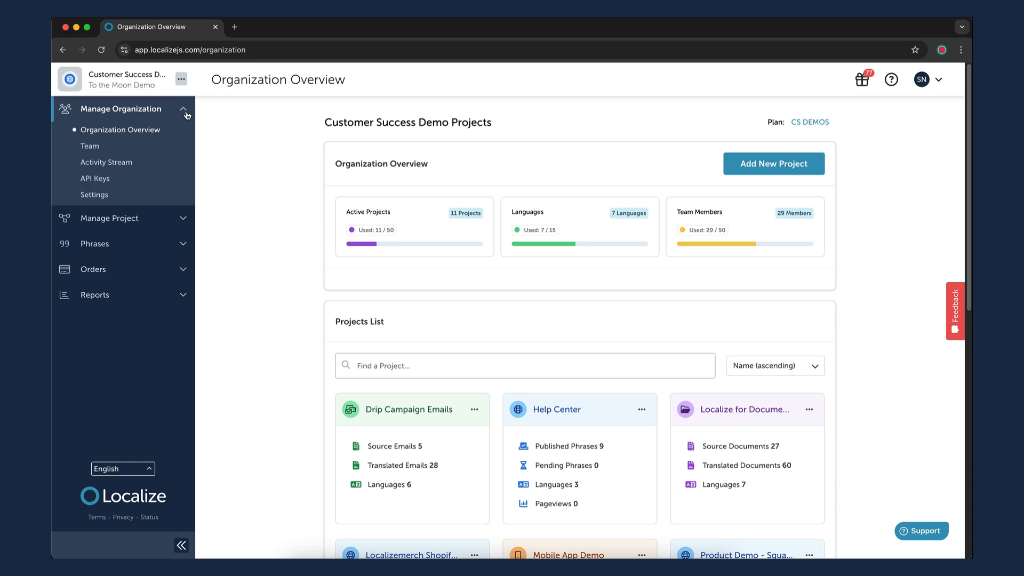
Look through the organization's Team, Activity Stream and API Keys pages
{"action": "left_click", "coordinate": [98, 148]}
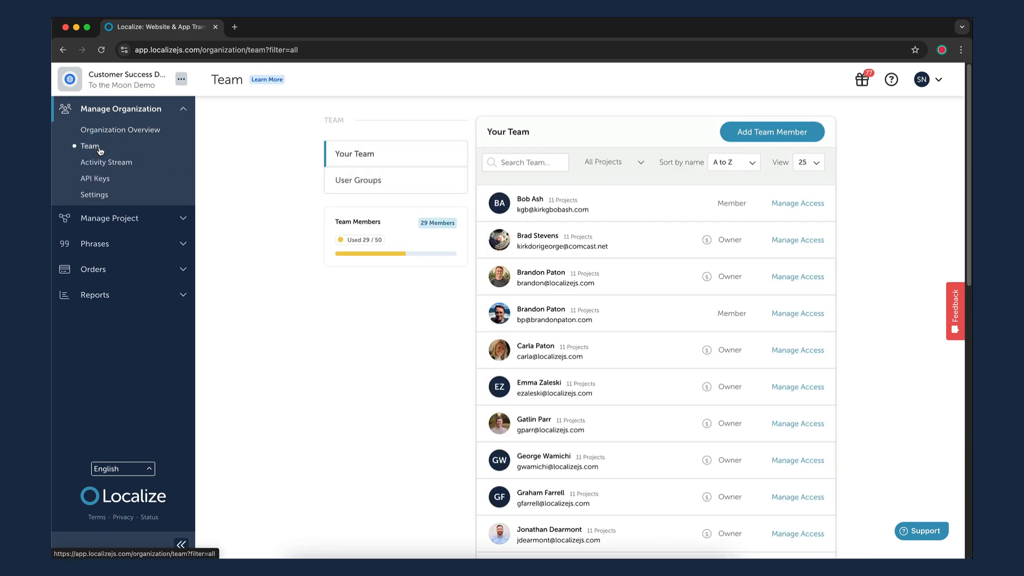
{"action": "left_click", "coordinate": [100, 164]}
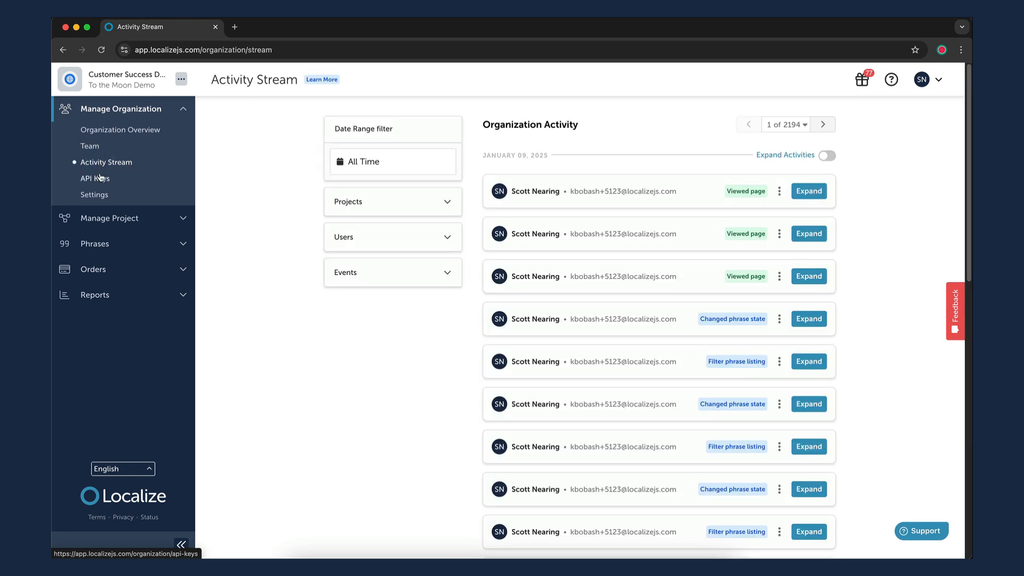
{"action": "left_click", "coordinate": [99, 180]}
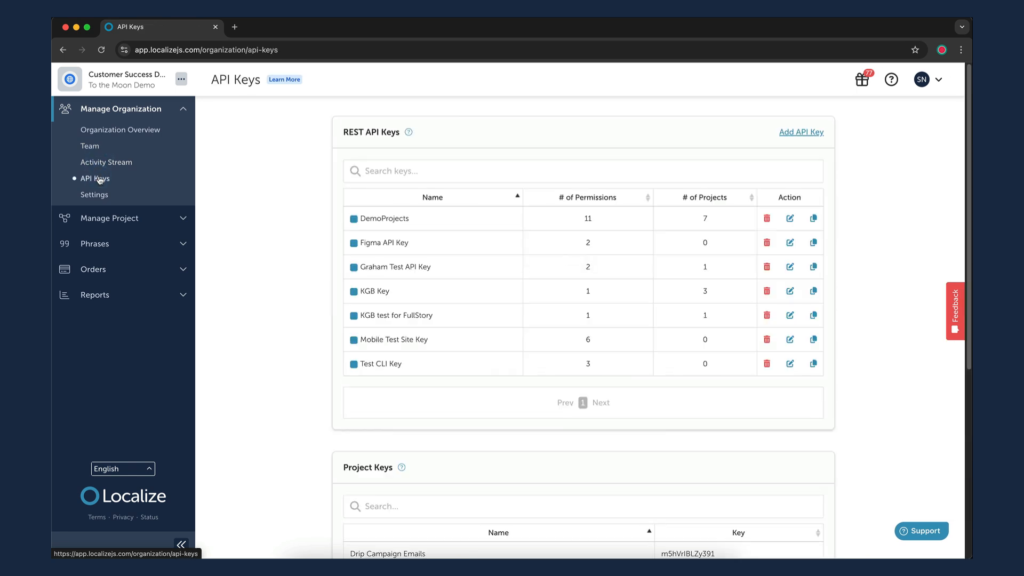
Look through the organization settings, including the general, notification and SSO options
{"action": "left_click", "coordinate": [100, 196]}
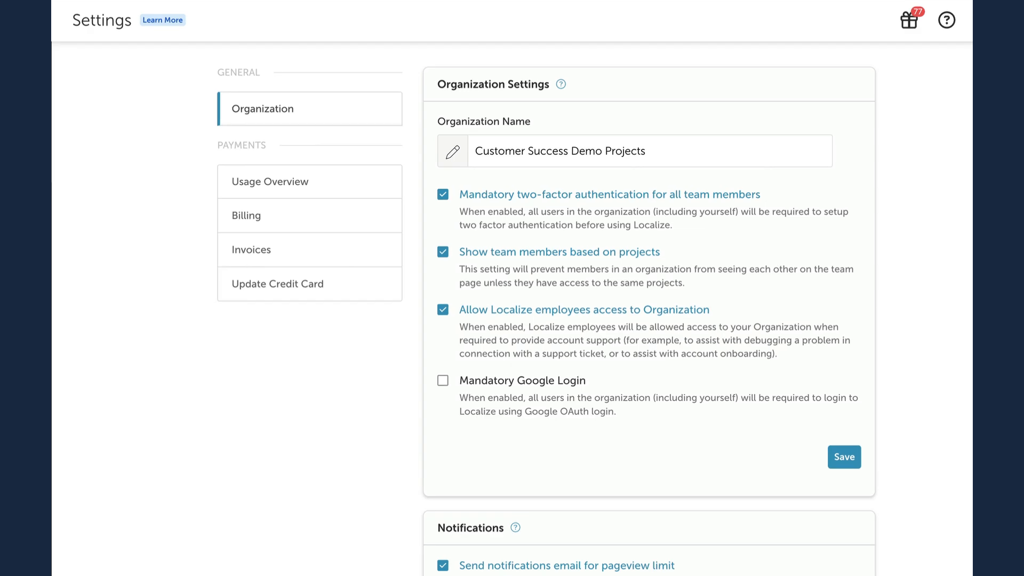
{"action": "scroll", "coordinate": [675, 238], "scroll_direction": "down", "scroll_amount": 5}
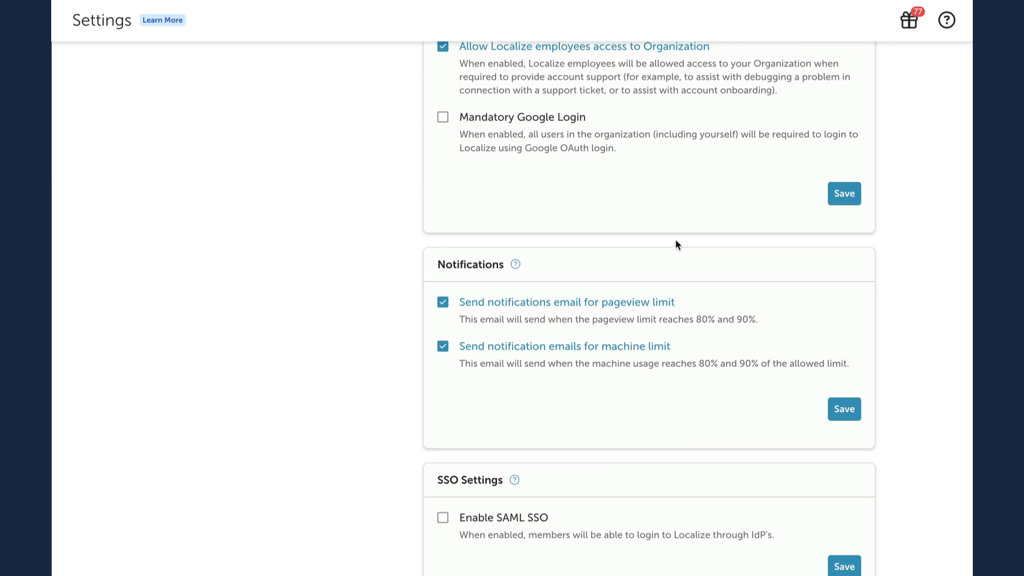
{"action": "scroll", "coordinate": [675, 240], "scroll_direction": "up", "scroll_amount": 5}
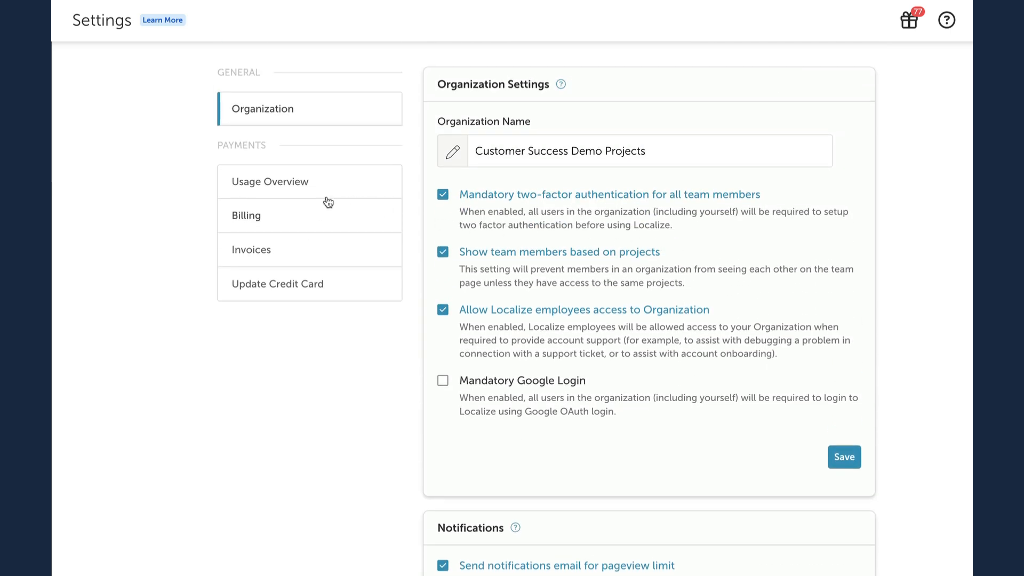
Look through the Usage Overview, Billing, Invoices and Update Credit Card pages in the organization's payment settings
{"action": "left_click", "coordinate": [284, 191]}
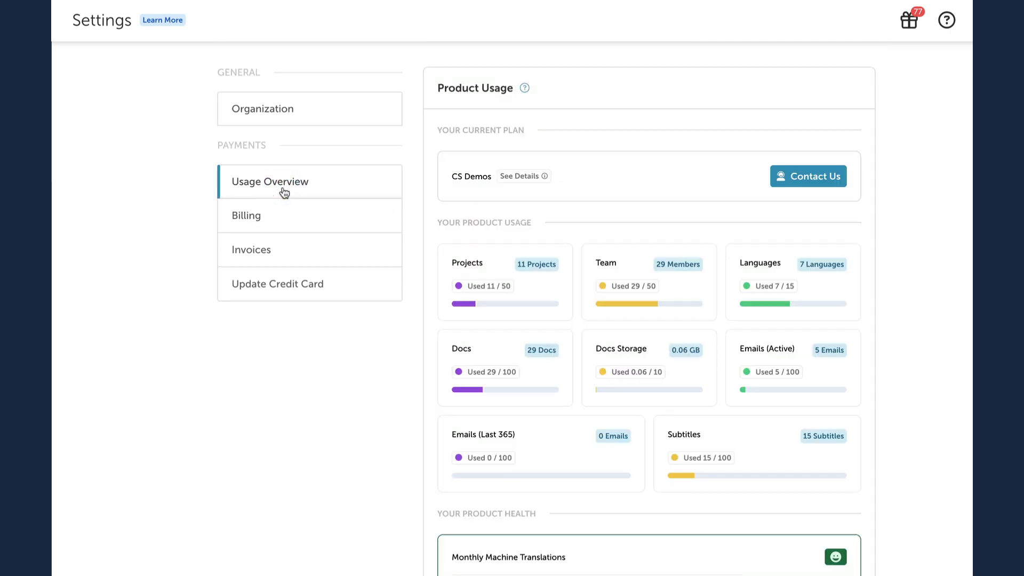
{"action": "left_click", "coordinate": [295, 219]}
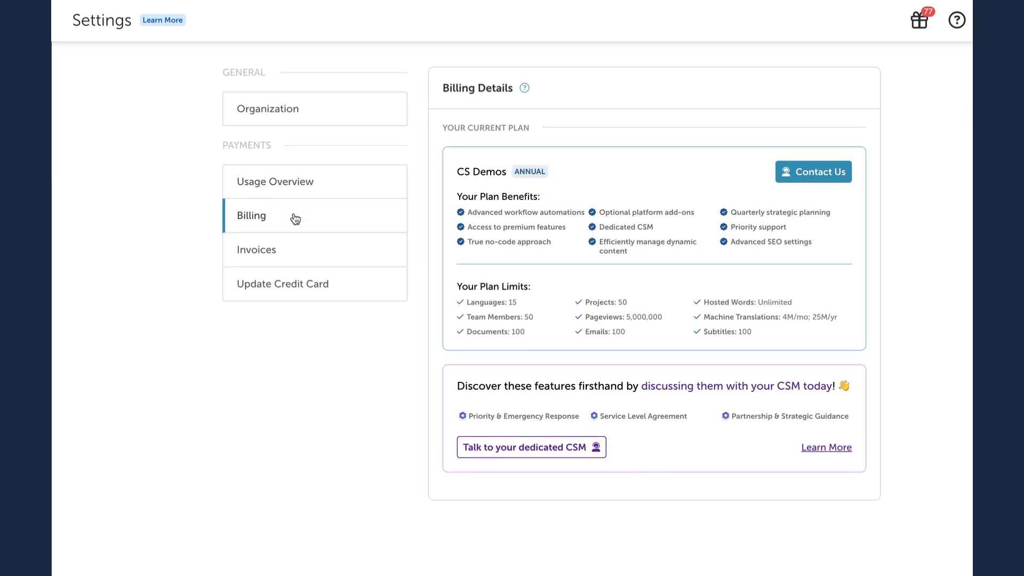
{"action": "left_click", "coordinate": [304, 251]}
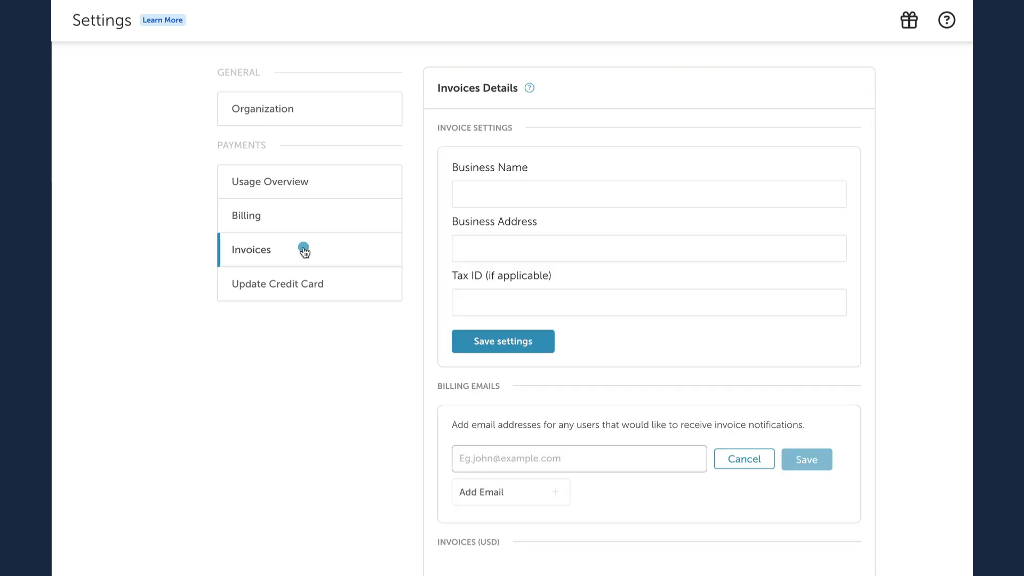
{"action": "left_click", "coordinate": [354, 288]}
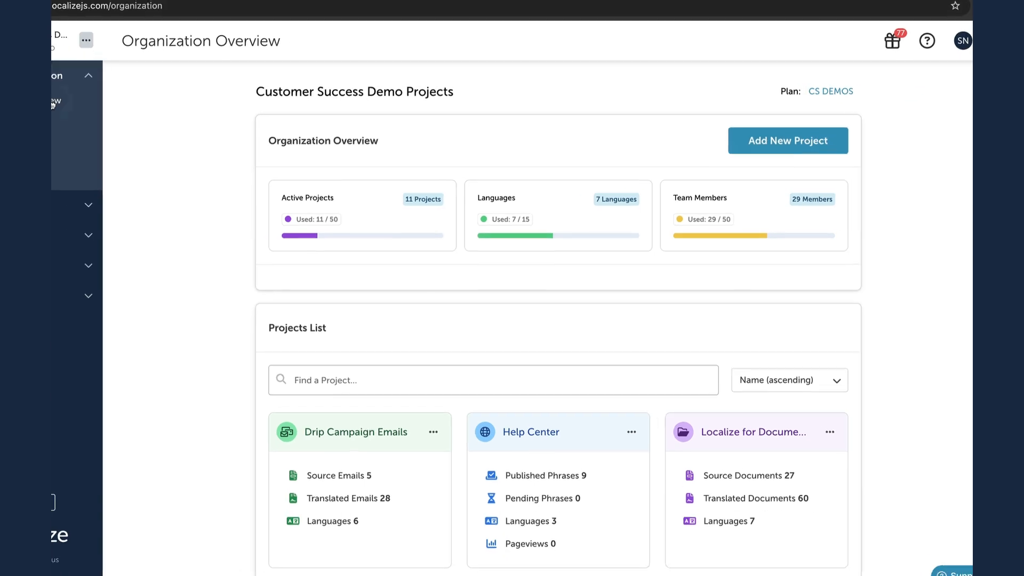
Look through the project cards in the Projects List on the Organization Overview
{"action": "scroll", "coordinate": [295, 365], "scroll_direction": "down", "scroll_amount": 1}
{"action": "scroll", "coordinate": [294, 365], "scroll_direction": "down", "scroll_amount": 3}
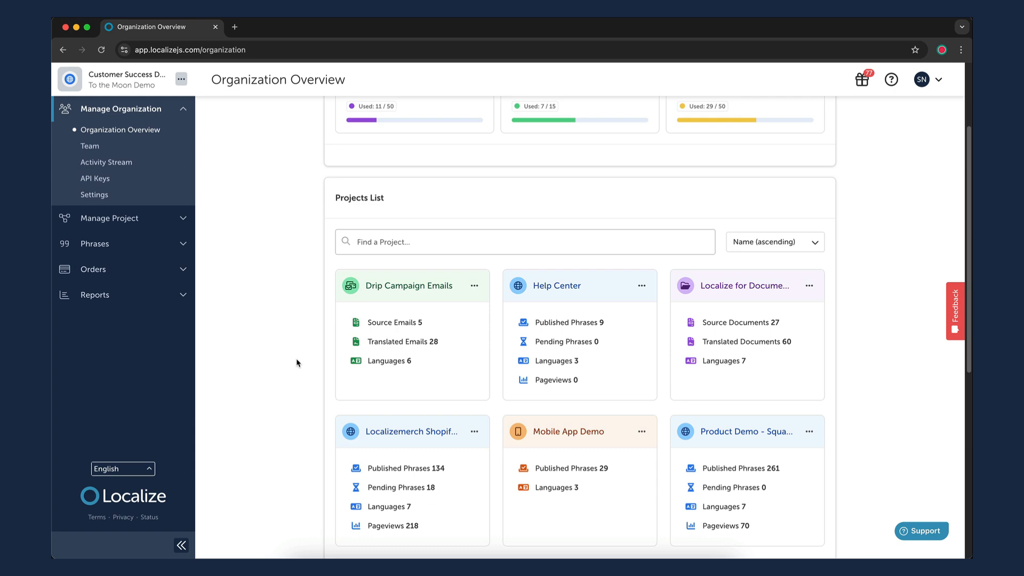
{"action": "scroll", "coordinate": [297, 363], "scroll_direction": "up", "scroll_amount": 3}
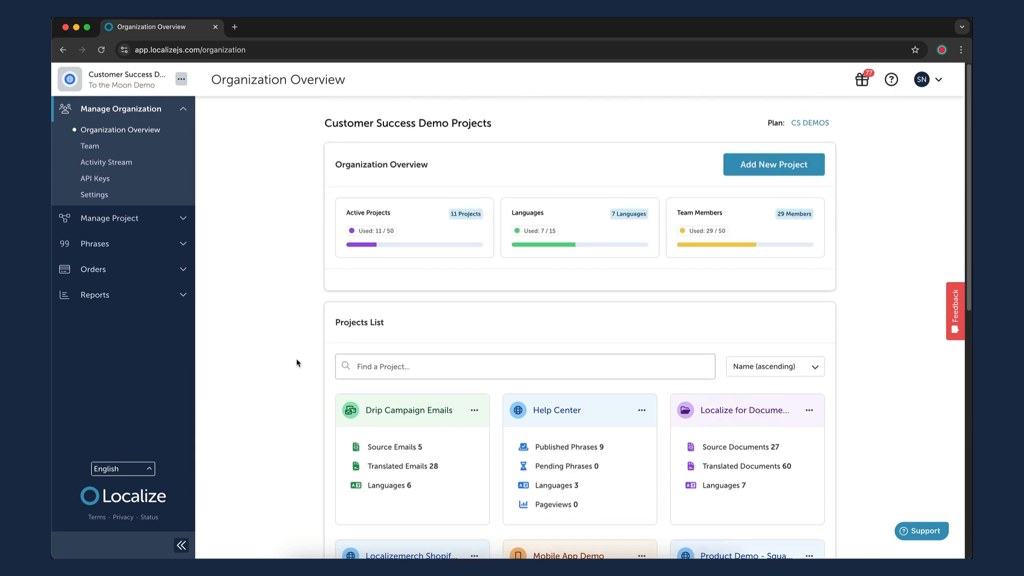
Start a new project of type Websites / Web Apps using the Automatic web platform option
{"action": "left_click", "coordinate": [785, 174]}
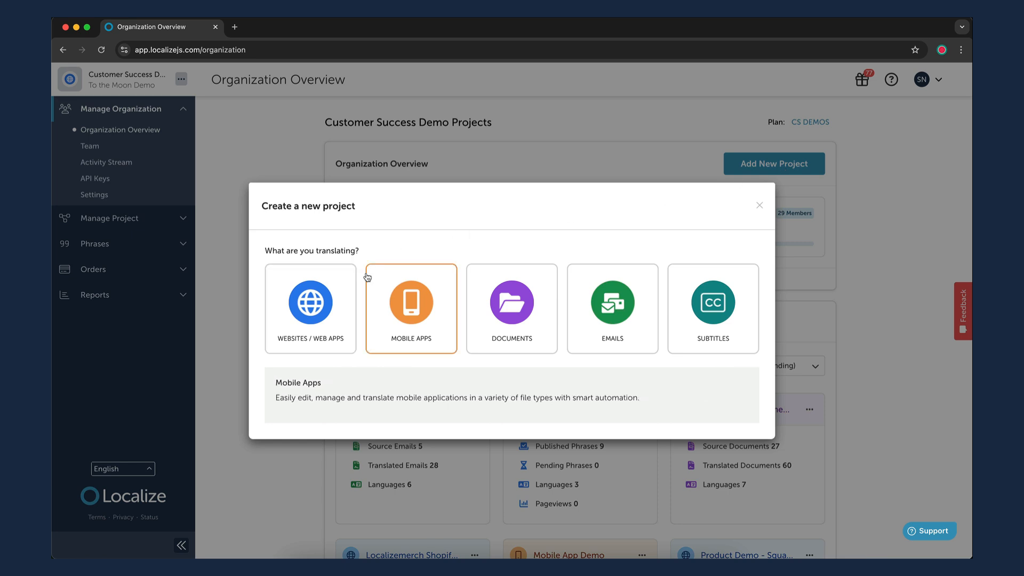
{"action": "left_click", "coordinate": [336, 293]}
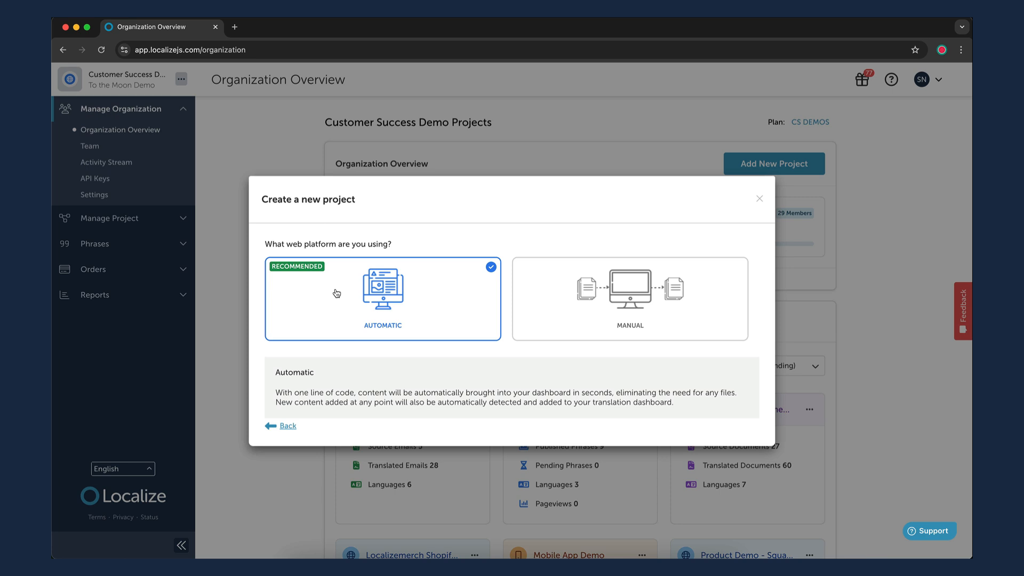
{"action": "left_click", "coordinate": [409, 312]}
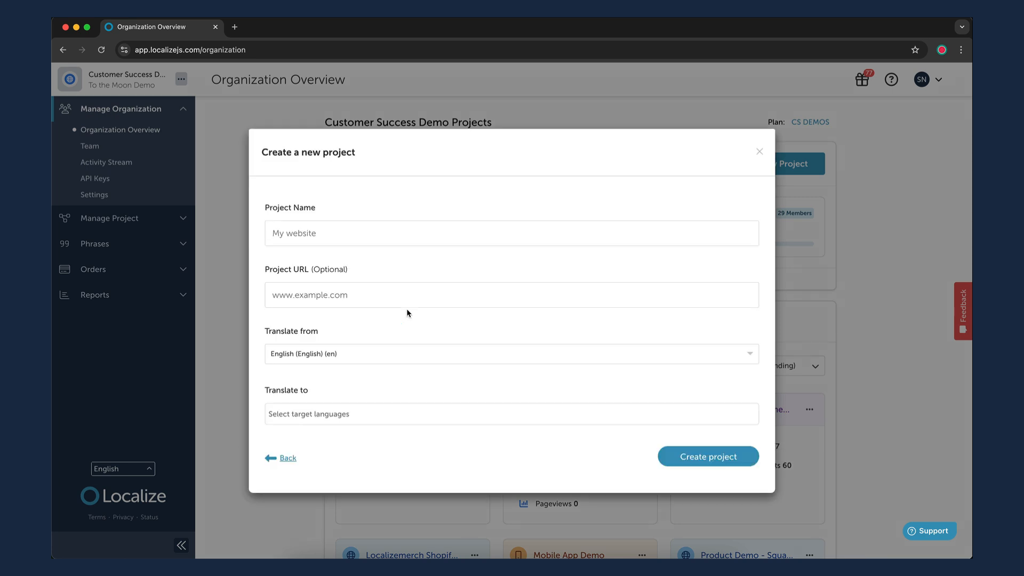
Set the new project's name to My Project Name and its URL to mysite.com
{"action": "left_click", "coordinate": [345, 237]}
{"action": "type", "text": "My Projec"}
{"action": "type", "text": "t Name"}
{"action": "type", "text": "mysite.com"}
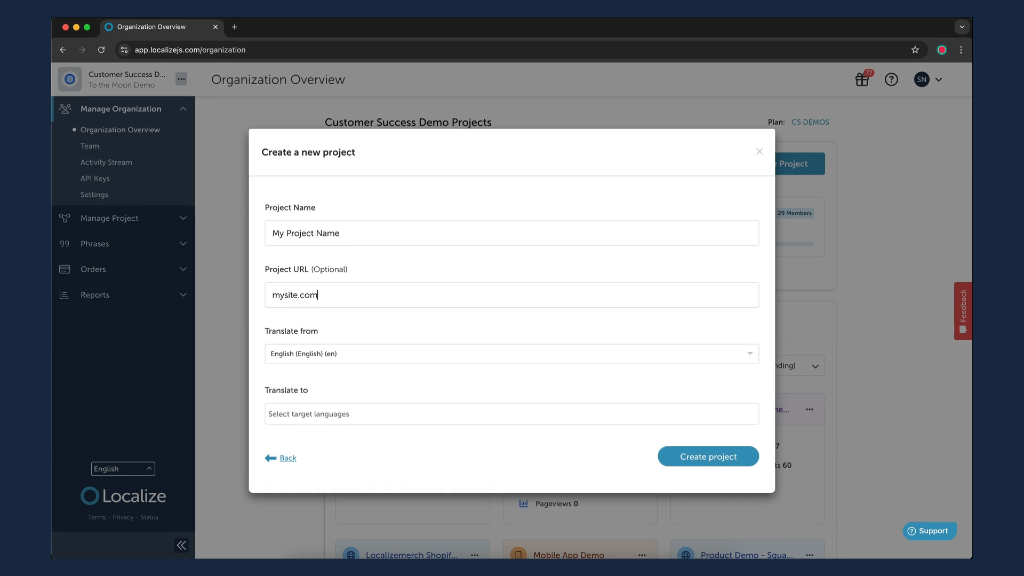
Add Spanish (Español) (es) as the target language and create the project
{"action": "left_click", "coordinate": [319, 415]}
{"action": "type", "text": "span"}
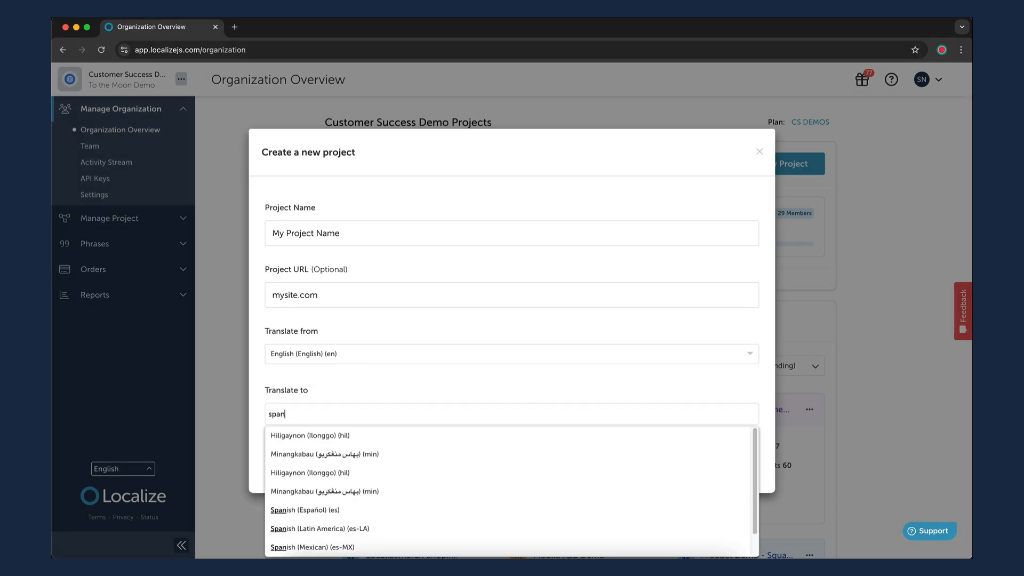
{"action": "key", "text": "Down"}
{"action": "key", "text": "Down"}
{"action": "key", "text": "Down"}
{"action": "key", "text": "Down"}
{"action": "key", "text": "Down"}
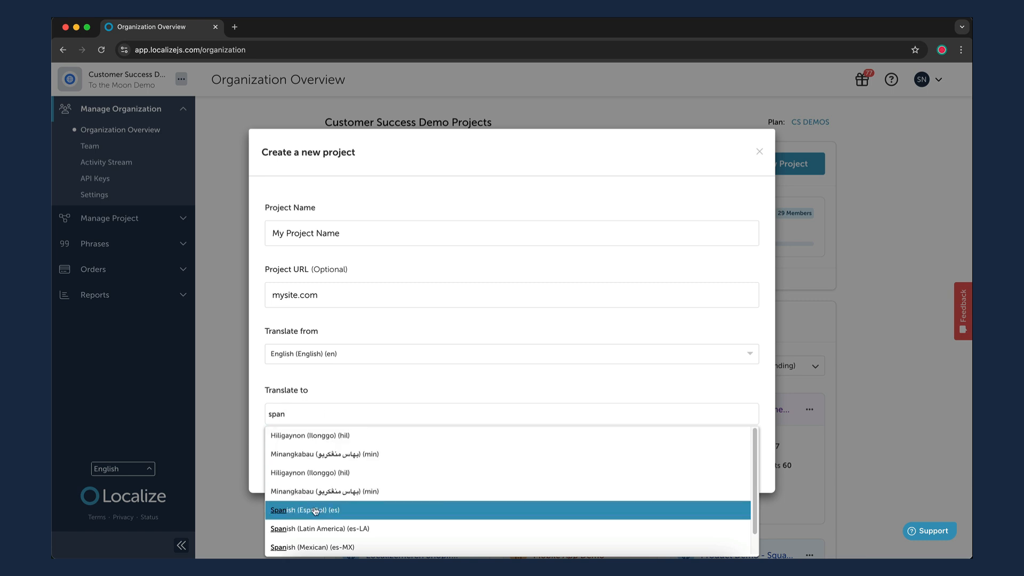
{"action": "key", "text": "Return"}
{"action": "left_click", "coordinate": [358, 385]}
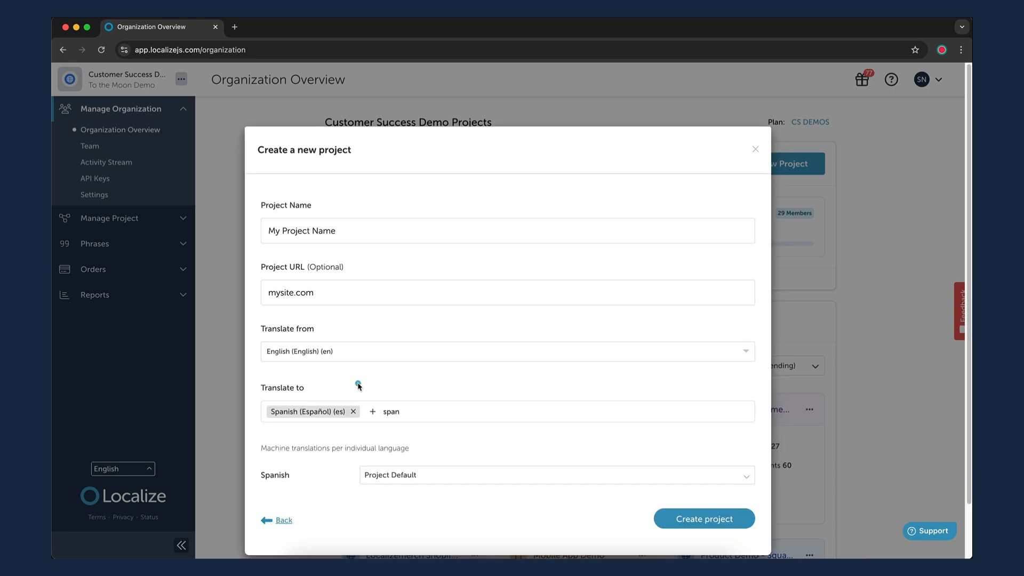
{"action": "left_click", "coordinate": [705, 525]}
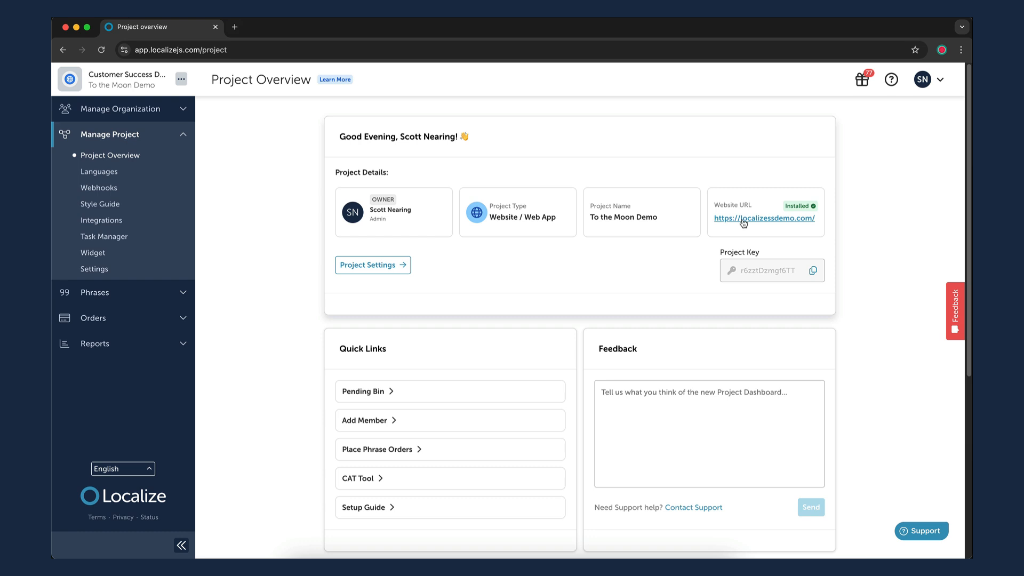
Open the To the Moon project's website and visit its pages, including FAQs, Contact Us, Contacts and Schedule Appointment
{"action": "left_click", "coordinate": [744, 223]}
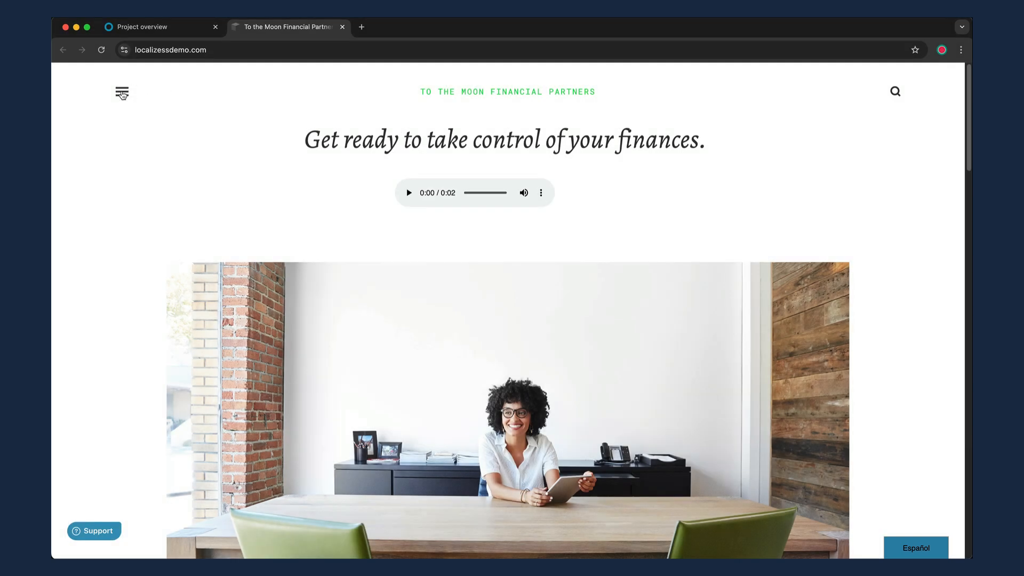
{"action": "left_click", "coordinate": [122, 92]}
{"action": "left_click", "coordinate": [220, 171]}
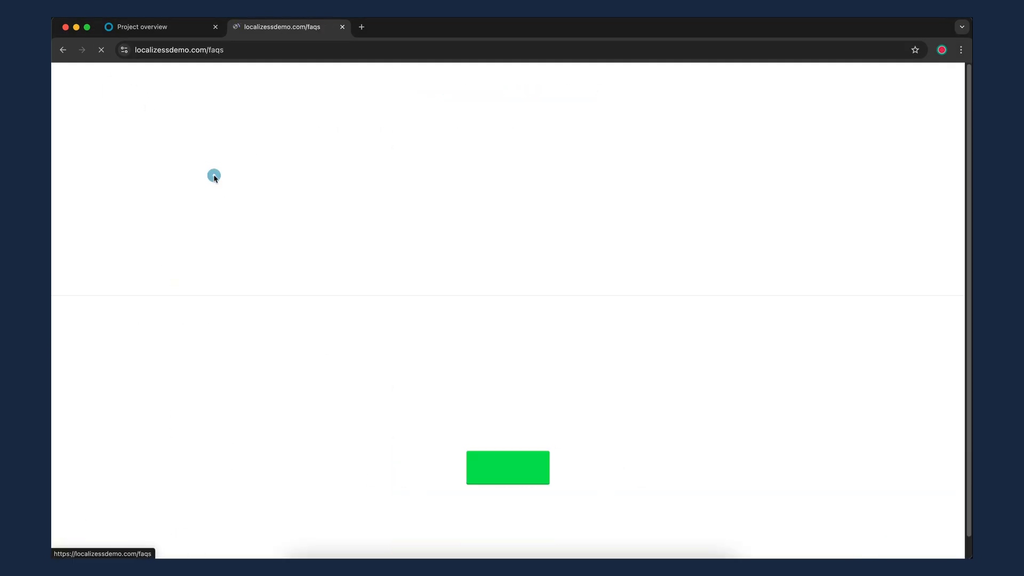
{"action": "left_click", "coordinate": [123, 92]}
{"action": "left_click", "coordinate": [209, 211]}
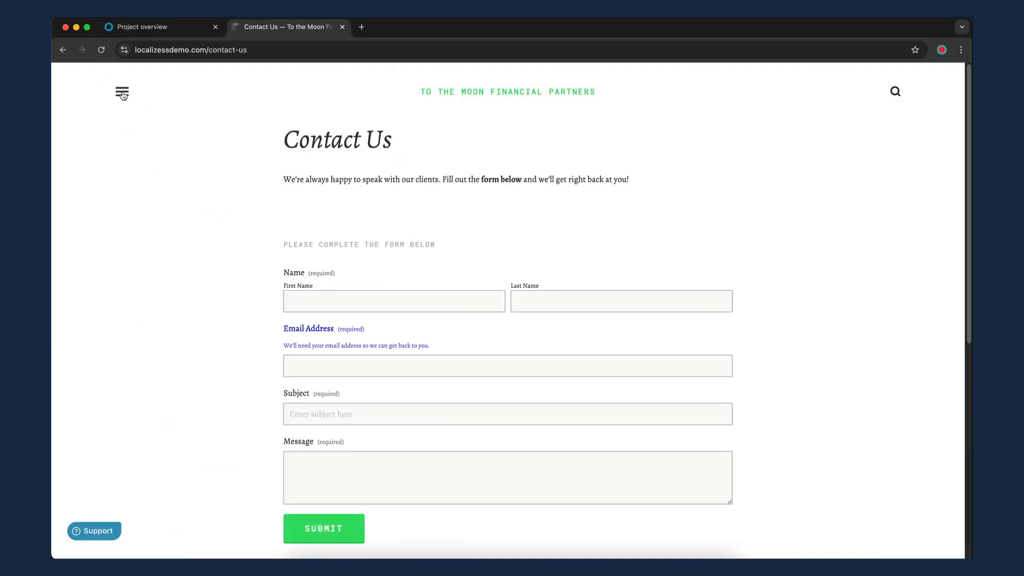
{"action": "left_click", "coordinate": [122, 92]}
{"action": "left_click", "coordinate": [197, 231]}
{"action": "left_click", "coordinate": [123, 91]}
{"action": "left_click", "coordinate": [206, 247]}
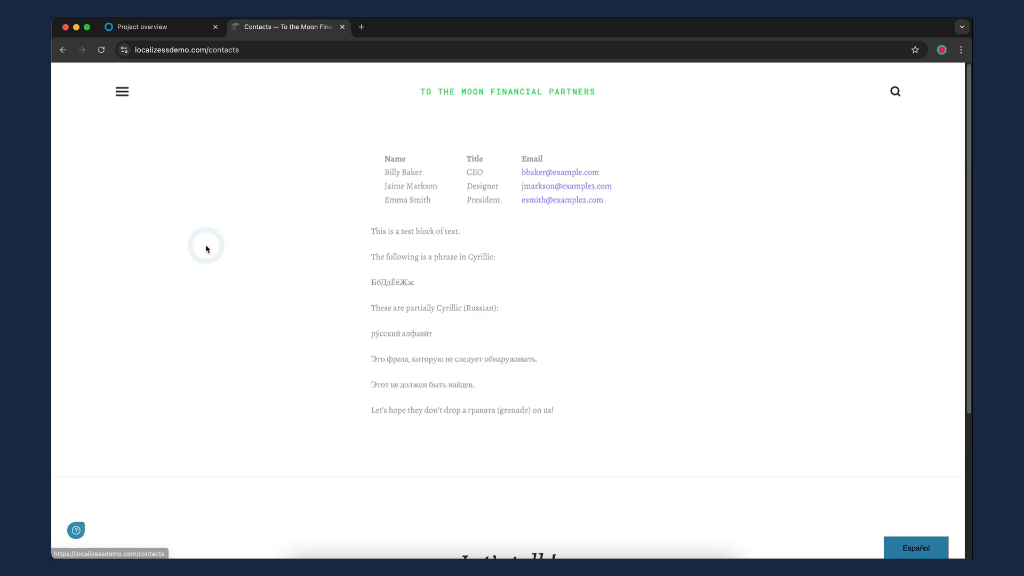
{"action": "left_click", "coordinate": [122, 91]}
{"action": "left_click", "coordinate": [224, 267]}
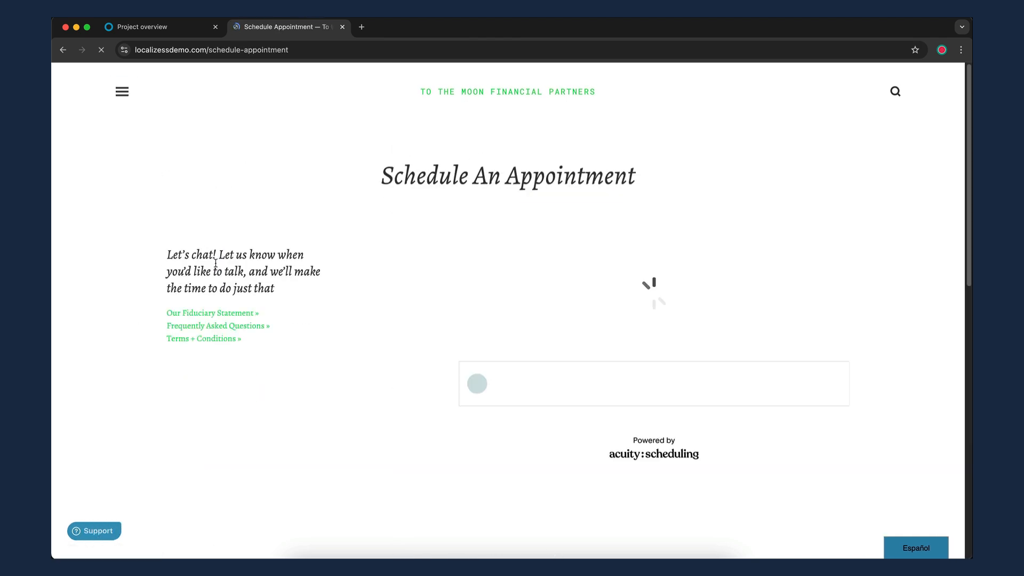
Return to the Localize dashboard, select all phrases in the project's Pending bin and approve them
{"action": "left_click", "coordinate": [141, 29]}
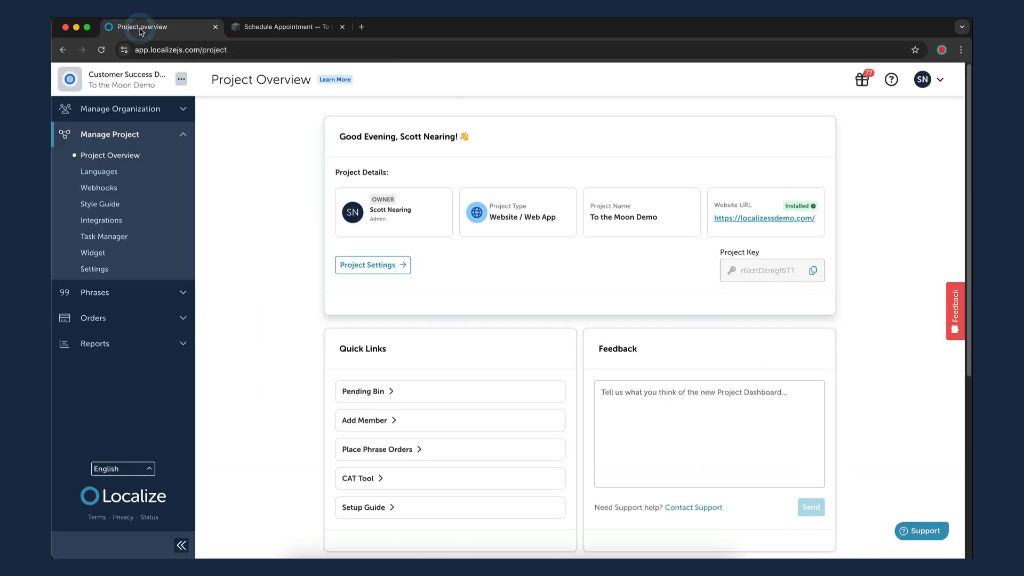
{"action": "left_click", "coordinate": [107, 290]}
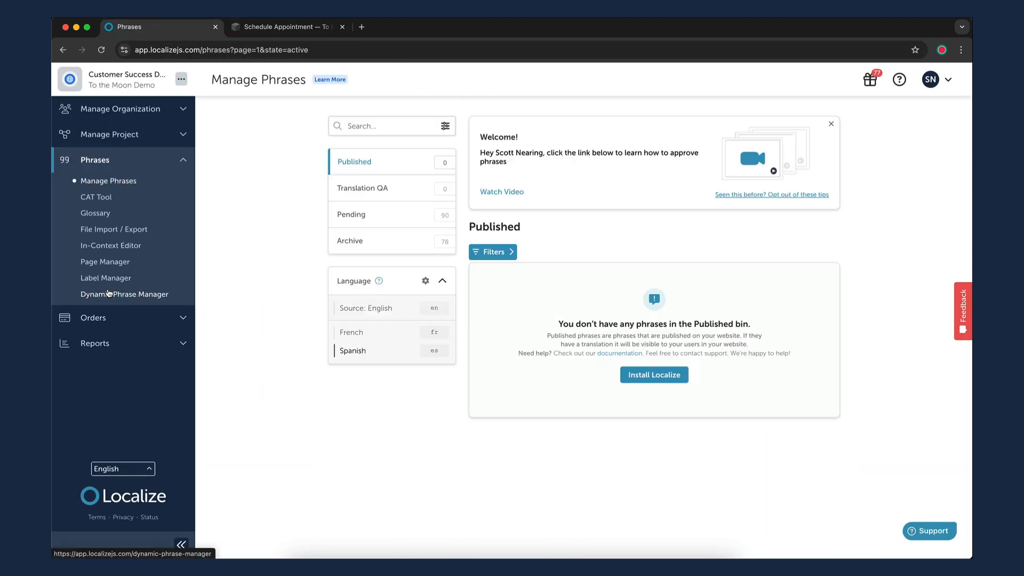
{"action": "left_click", "coordinate": [339, 219]}
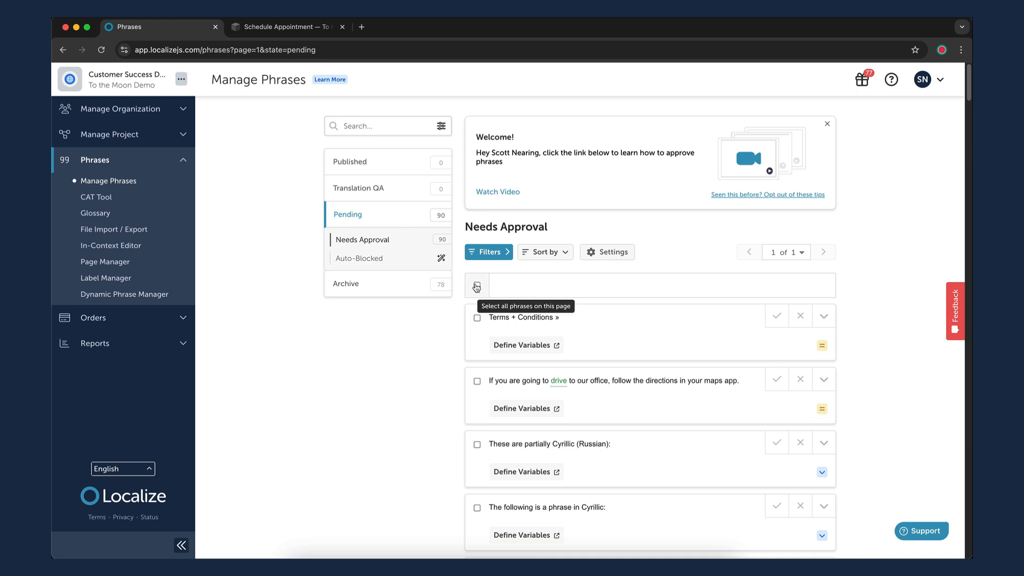
{"action": "left_click", "coordinate": [477, 286]}
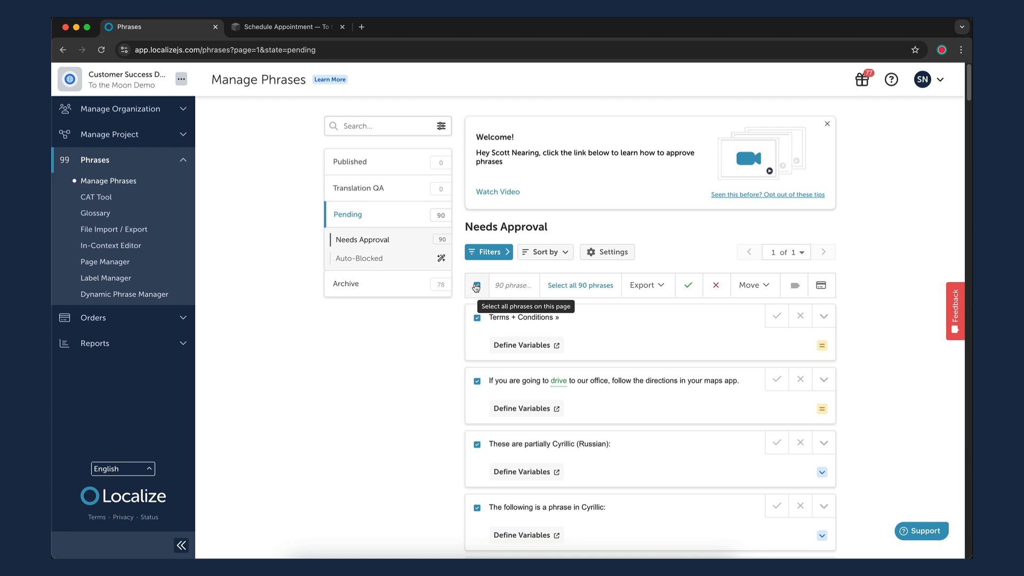
{"action": "left_click", "coordinate": [687, 287]}
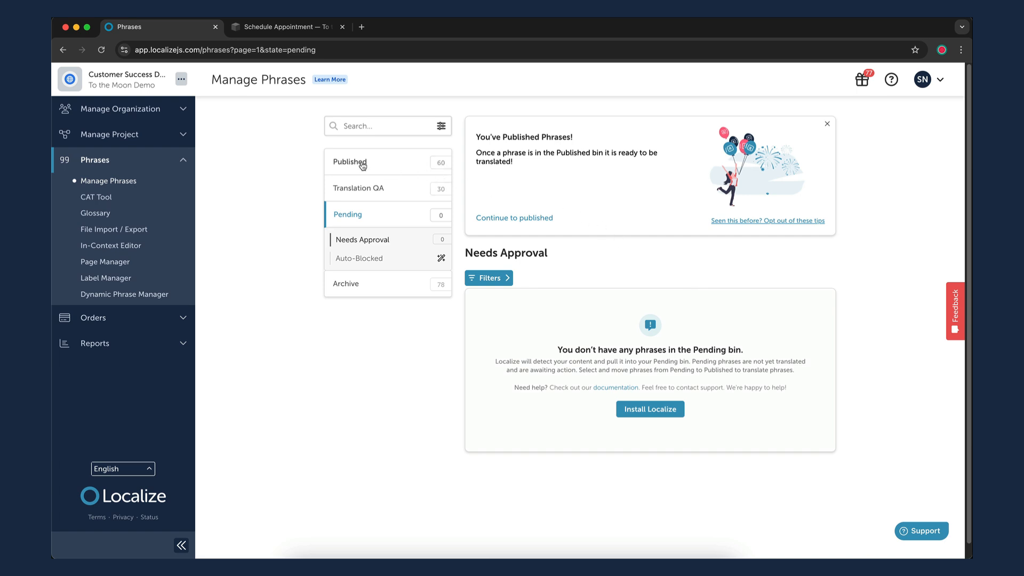
Review the Spanish phrases in the Published bin and those needing review in Translation QA
{"action": "left_click", "coordinate": [362, 163]}
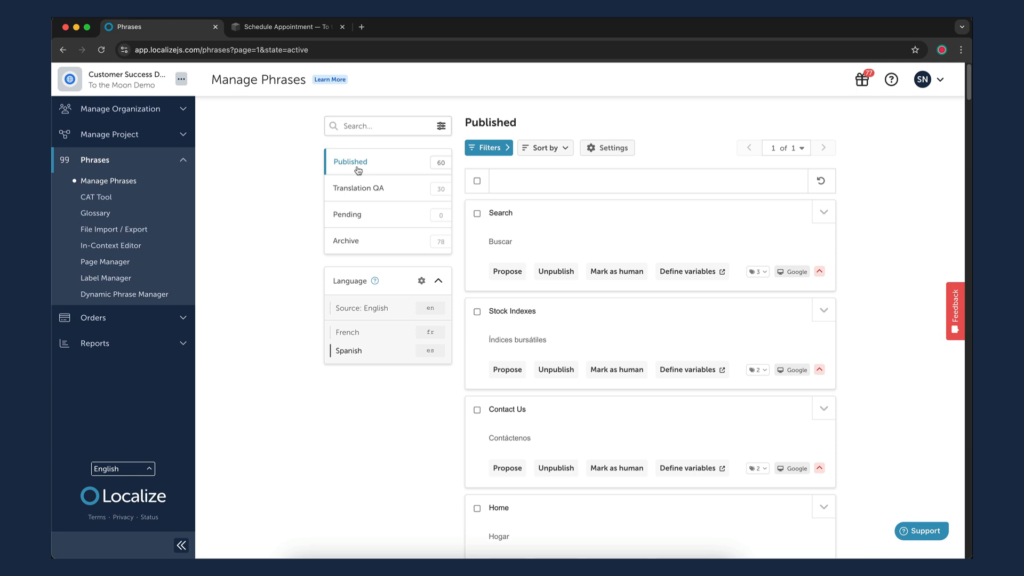
{"action": "left_click", "coordinate": [341, 192]}
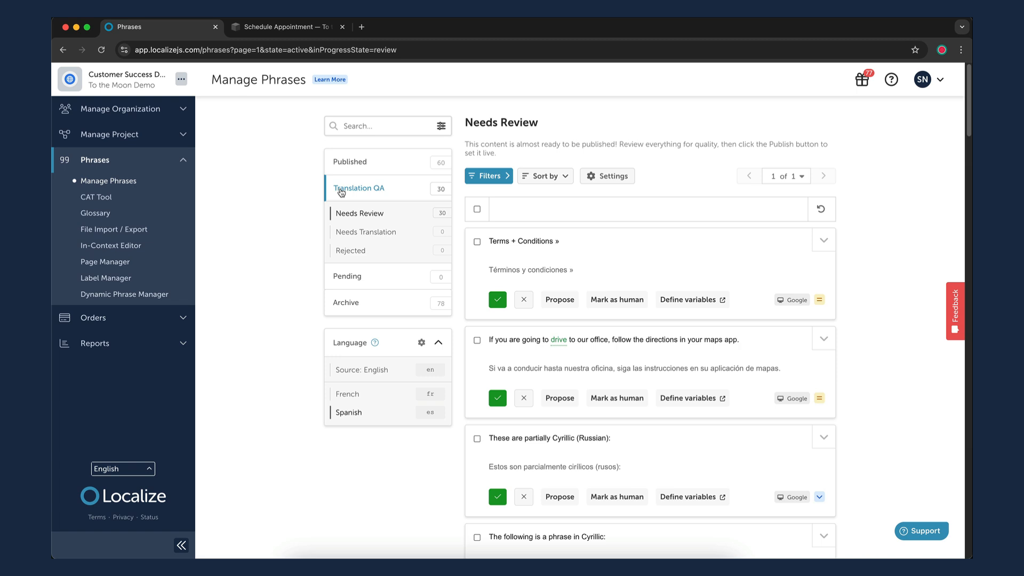
Reload the website's Schedule Appointment page to check its Spanish translation, and return to the Localize phrases
{"action": "left_click", "coordinate": [287, 28]}
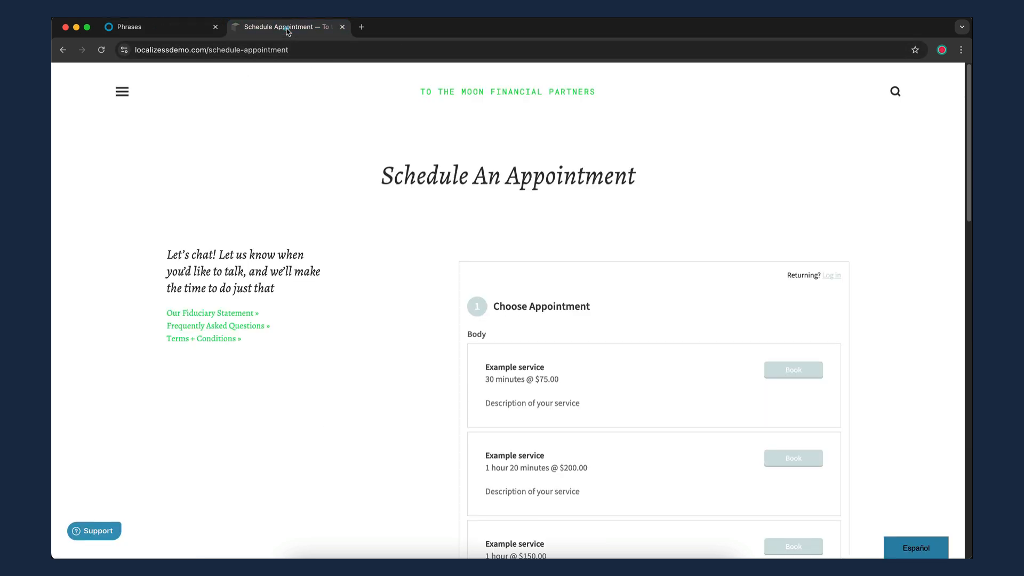
{"action": "left_click", "coordinate": [104, 52]}
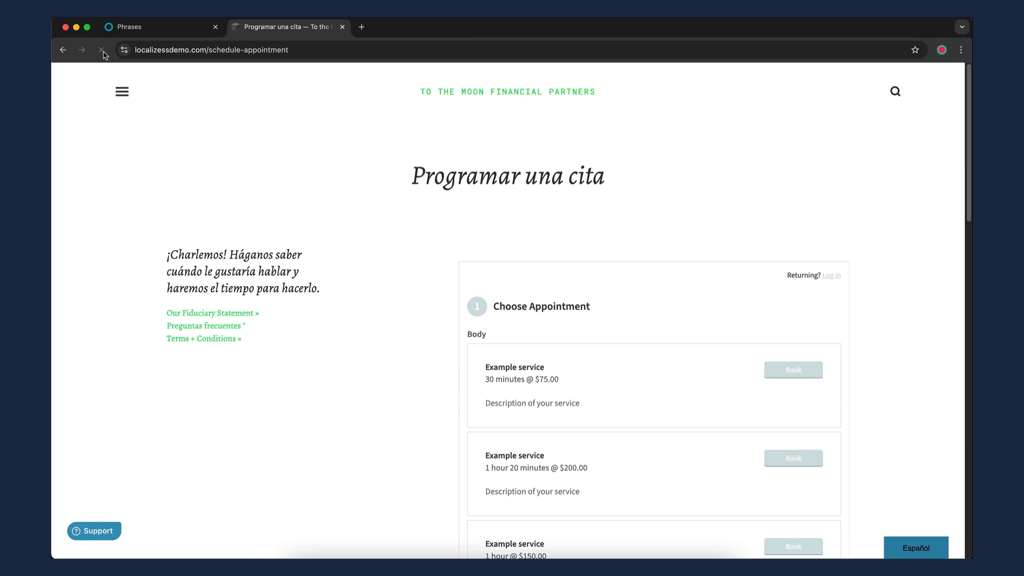
{"action": "left_click", "coordinate": [133, 27]}
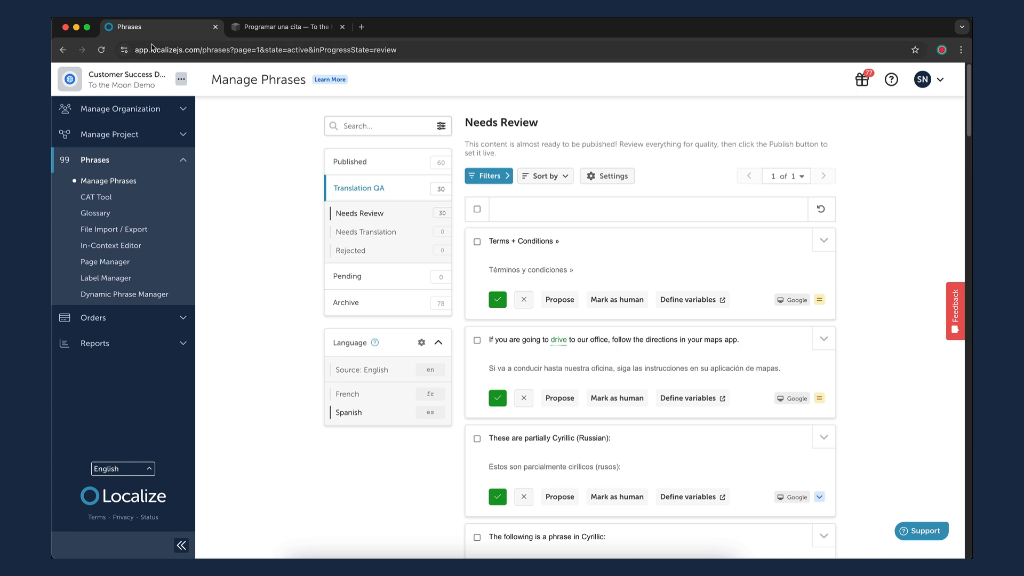
Filter the managed phrases by the lz-page-title label and check the labels on the Stock Indexes page title phrase
{"action": "left_click", "coordinate": [115, 181]}
{"action": "left_click", "coordinate": [493, 177]}
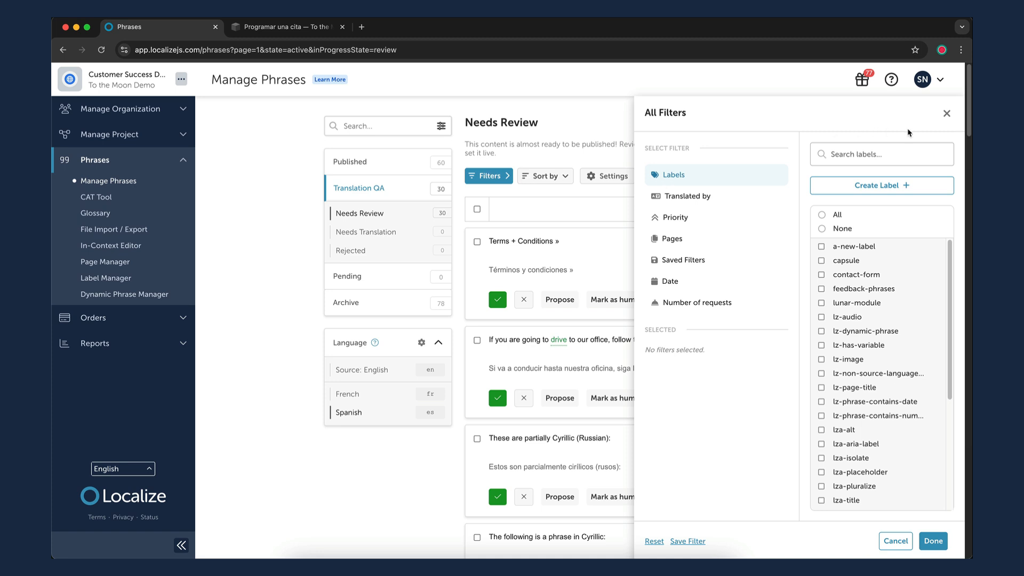
{"action": "left_click", "coordinate": [944, 114]}
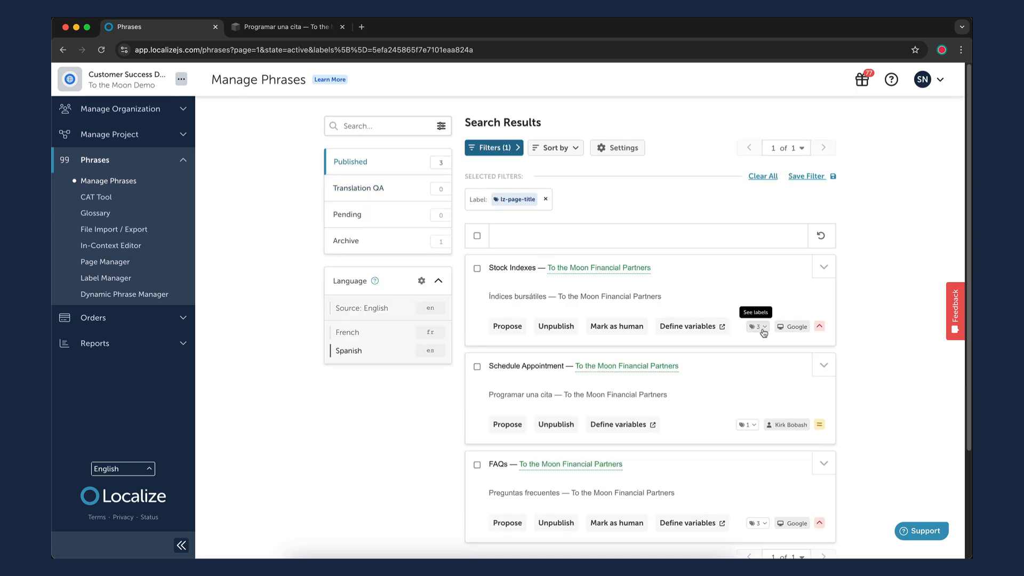
{"action": "left_click", "coordinate": [760, 327]}
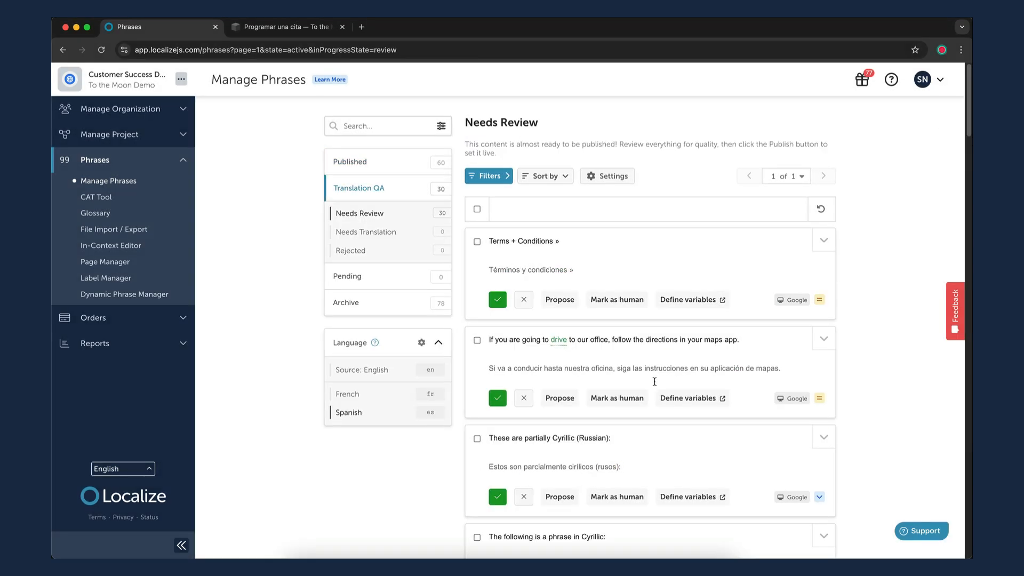
{"action": "left_click", "coordinate": [488, 176]}
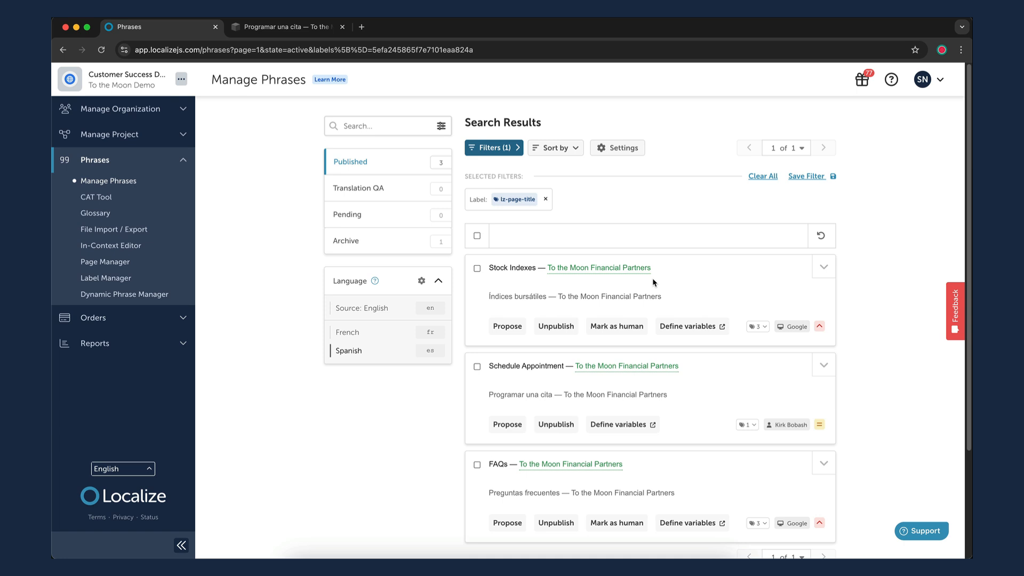
View the project's Spanish phrases in the CAT Tool, its Glossary terms, and the File Import / Export page
{"action": "left_click", "coordinate": [88, 197]}
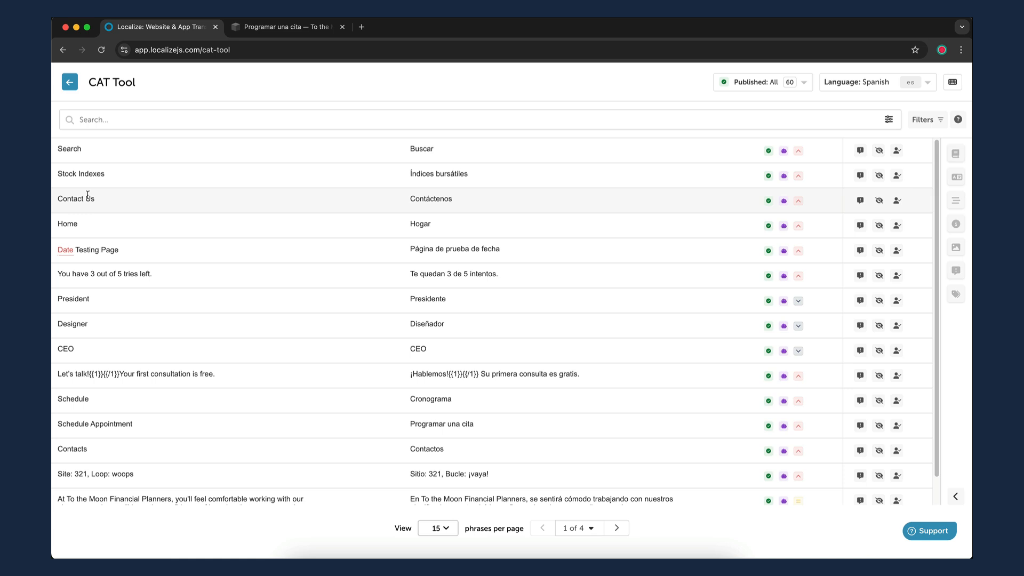
{"action": "left_click", "coordinate": [69, 82]}
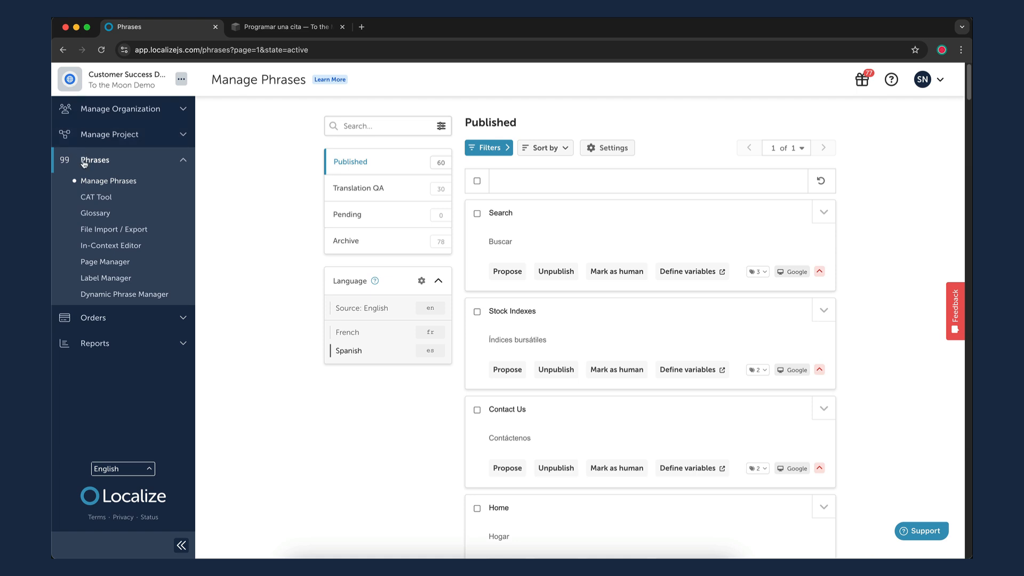
{"action": "left_click", "coordinate": [92, 213]}
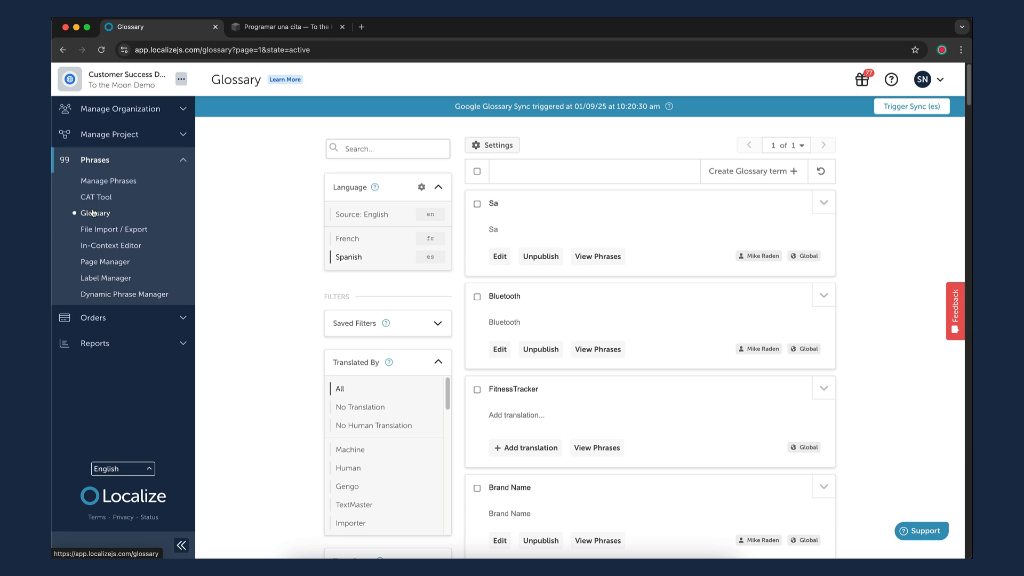
{"action": "left_click", "coordinate": [100, 230]}
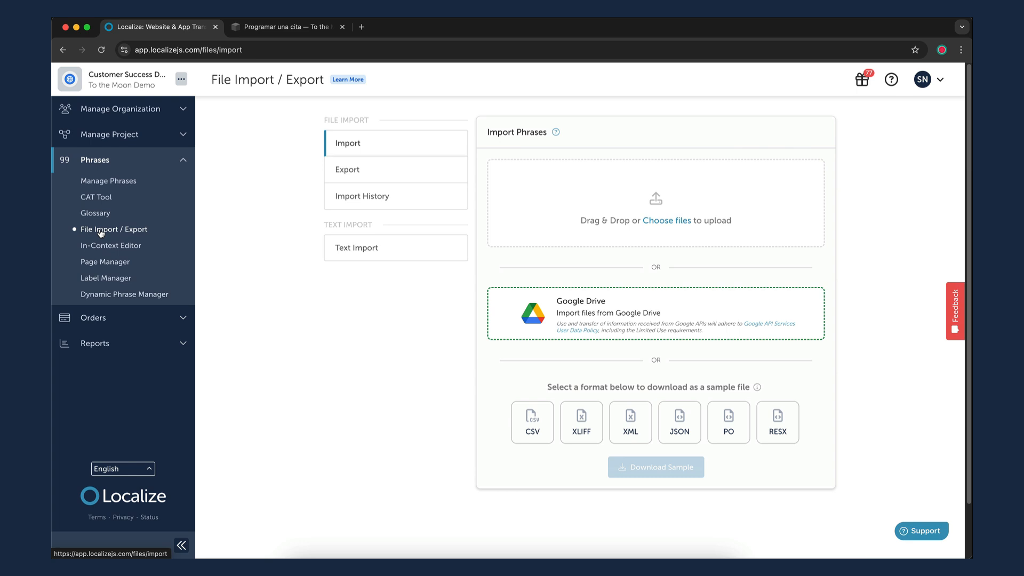
Look through the In-Context Editor, Page Manager, Label Manager and Dynamic Phrase Manager
{"action": "left_click", "coordinate": [100, 246]}
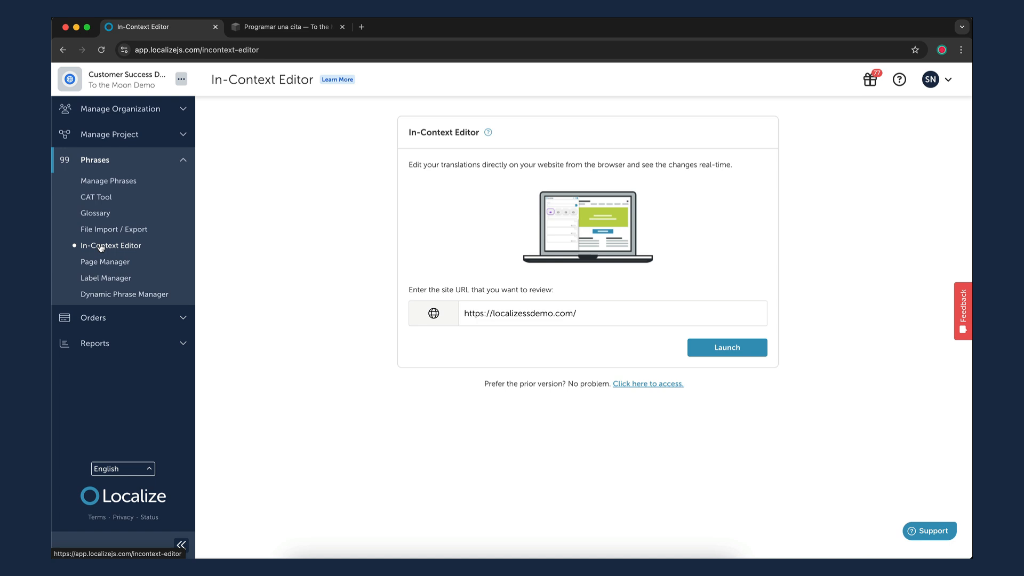
{"action": "left_click", "coordinate": [104, 262]}
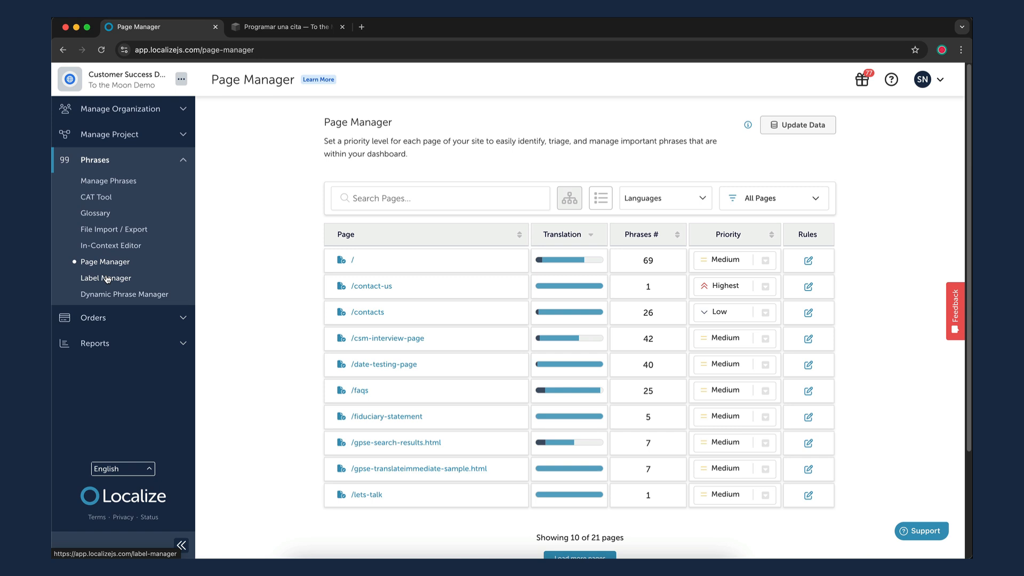
{"action": "left_click", "coordinate": [108, 279]}
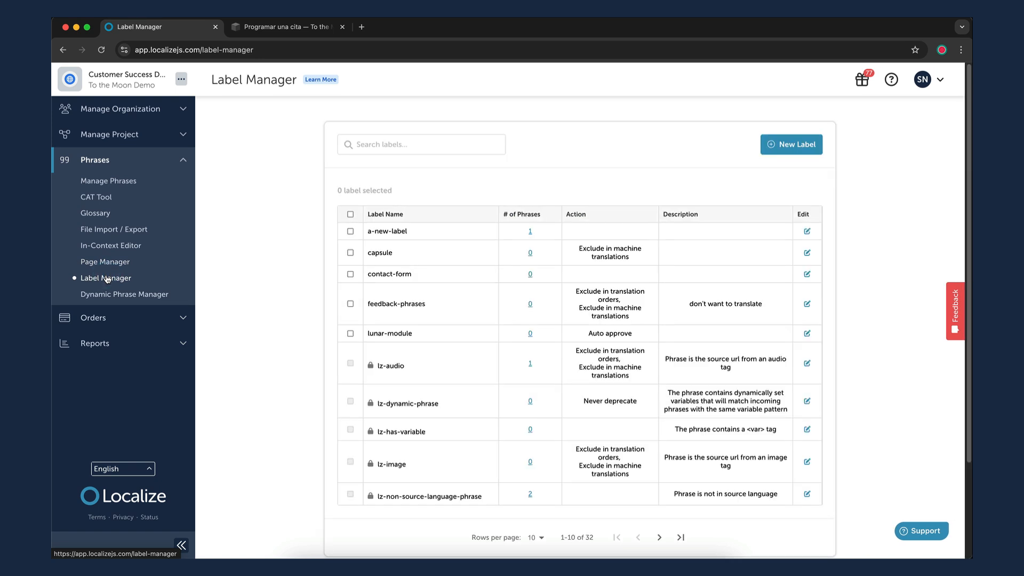
{"action": "left_click", "coordinate": [111, 295]}
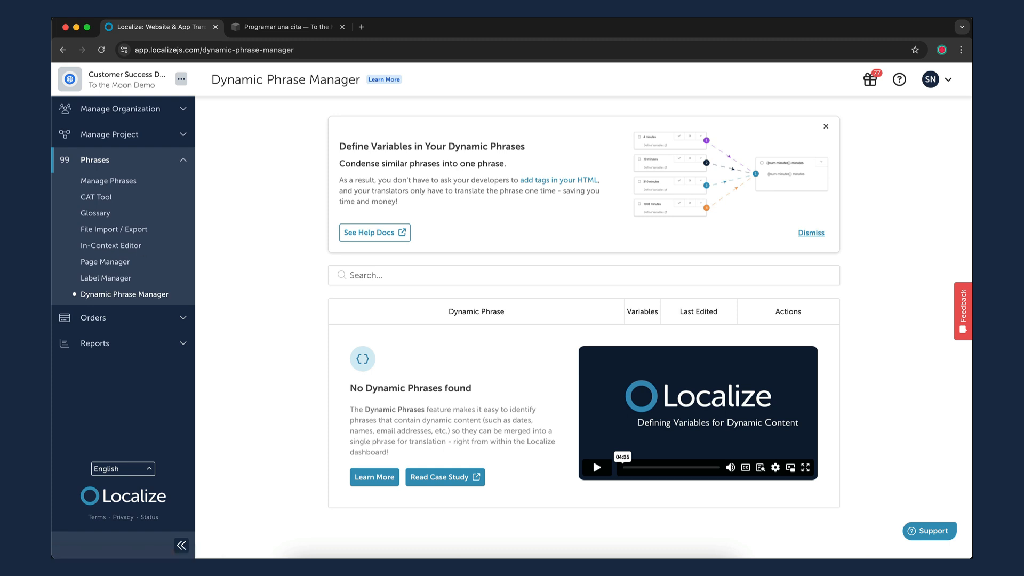
View the options for placing a phrases order, and review the translation, pageview and visitor language charts in the reports overview
{"action": "left_click", "coordinate": [92, 317]}
{"action": "left_click", "coordinate": [115, 224]}
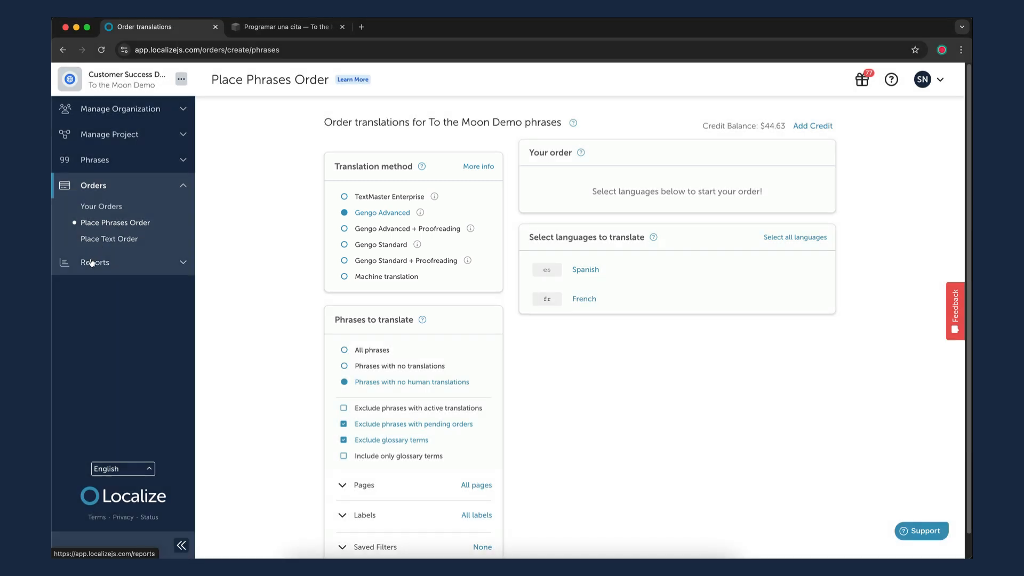
{"action": "left_click", "coordinate": [90, 262]}
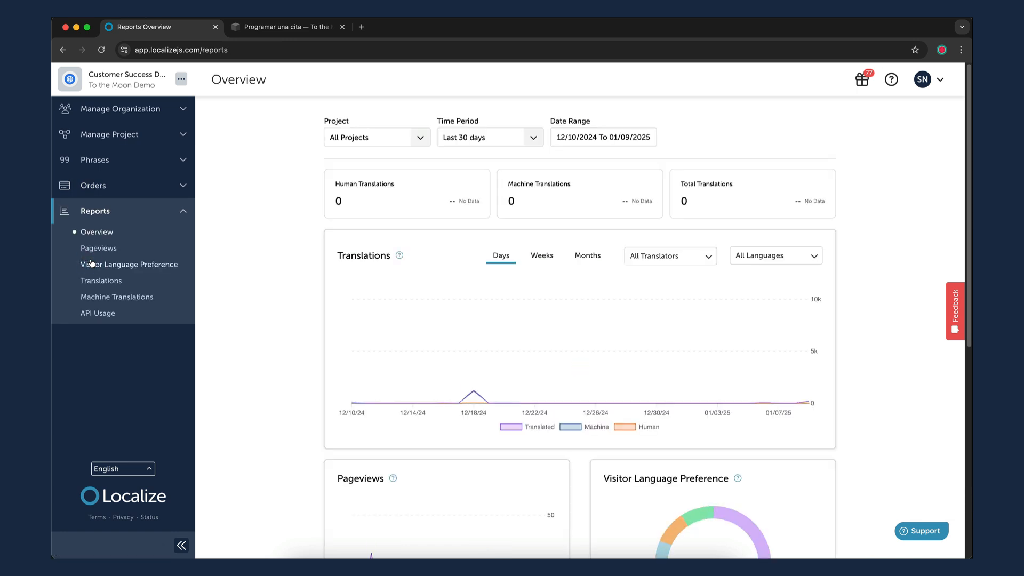
{"action": "scroll", "coordinate": [249, 339], "scroll_direction": "down", "scroll_amount": 3}
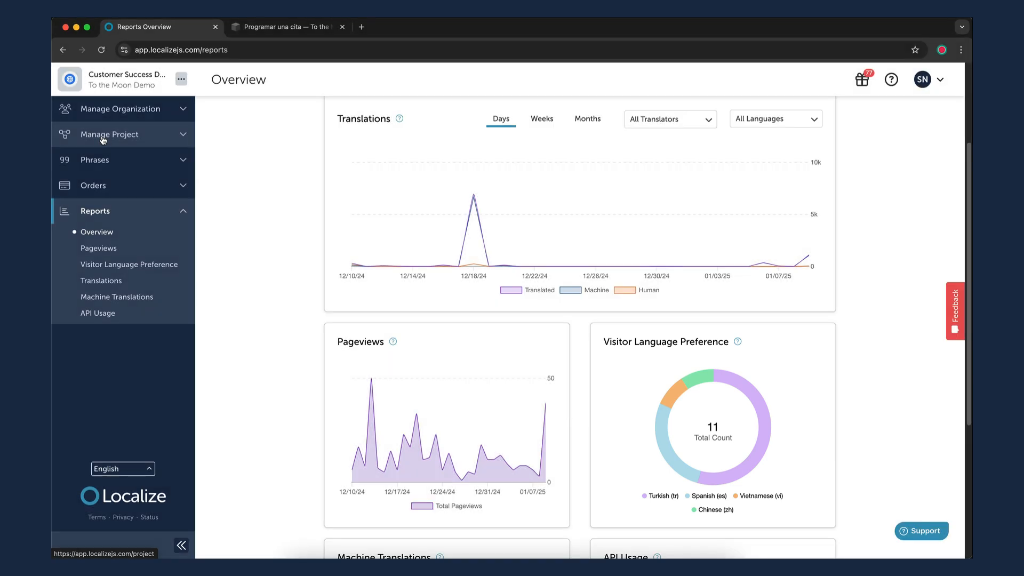
Review the project overview, including project details, quick links and the Phrases Overview section
{"action": "left_click", "coordinate": [103, 138]}
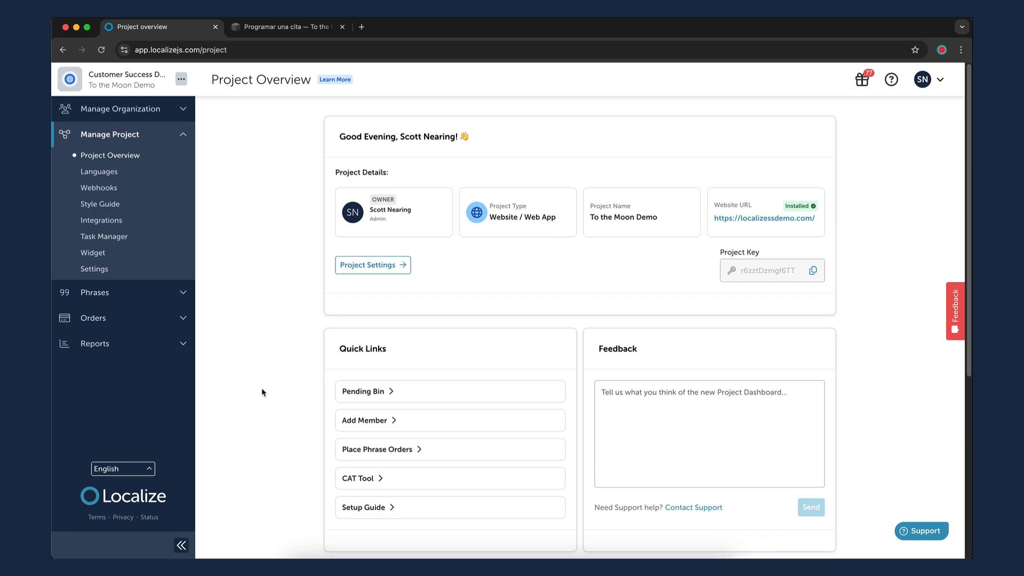
{"action": "scroll", "coordinate": [285, 424], "scroll_direction": "down", "scroll_amount": 4}
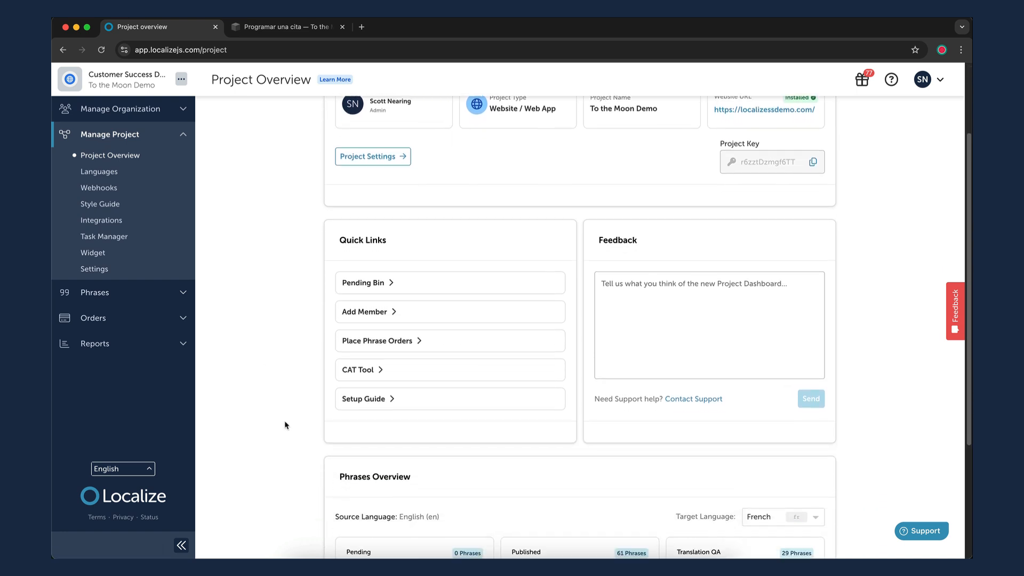
{"action": "scroll", "coordinate": [283, 422], "scroll_direction": "down", "scroll_amount": 1}
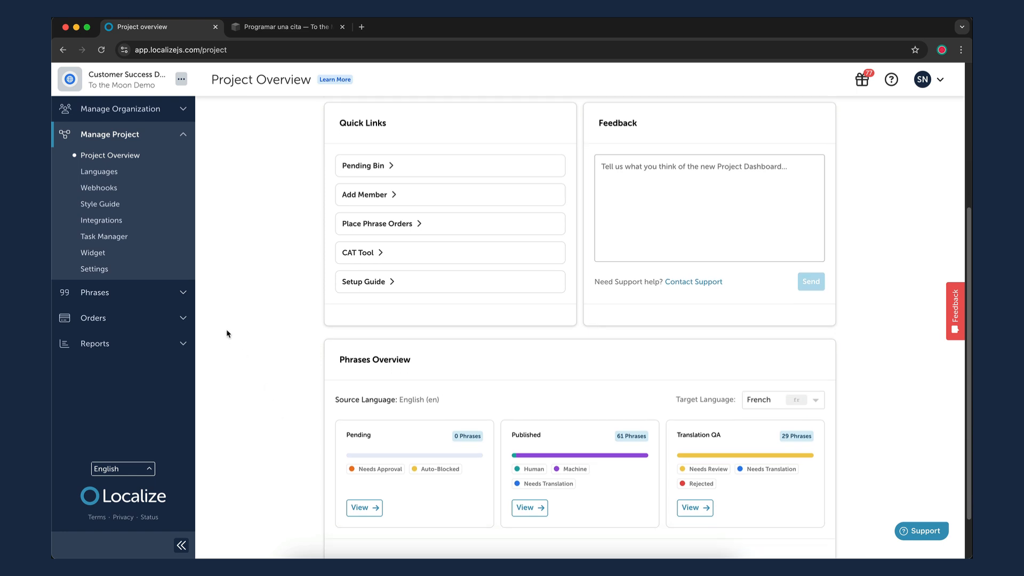
View the project's Languages, Webhooks and Style Guide pages
{"action": "left_click", "coordinate": [101, 172]}
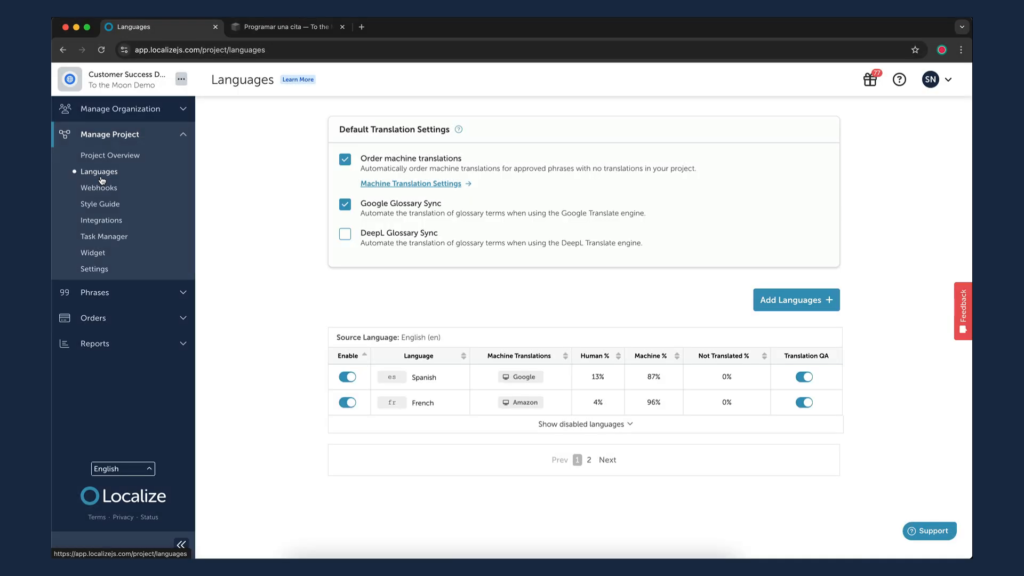
{"action": "left_click", "coordinate": [100, 188]}
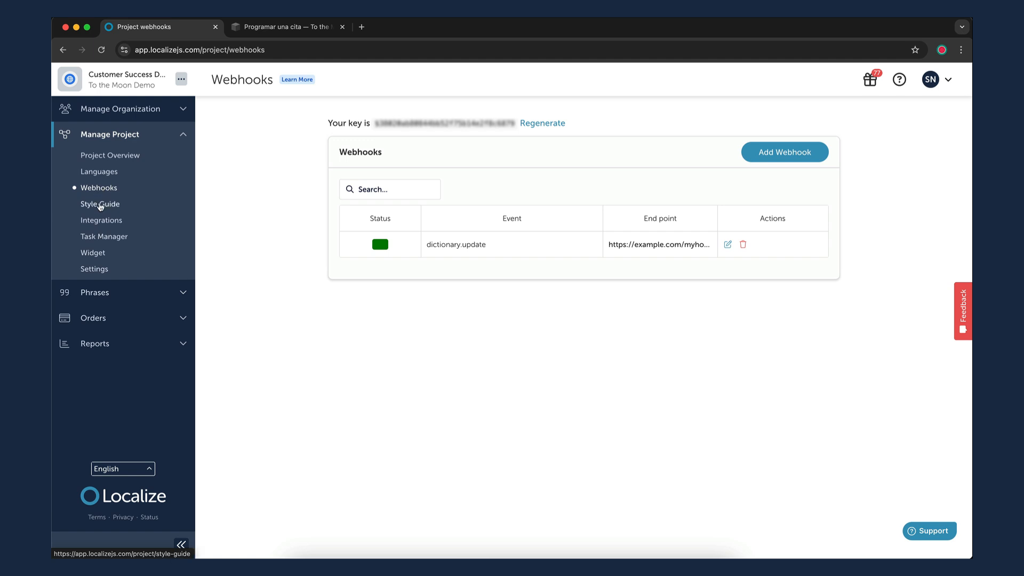
{"action": "left_click", "coordinate": [100, 205]}
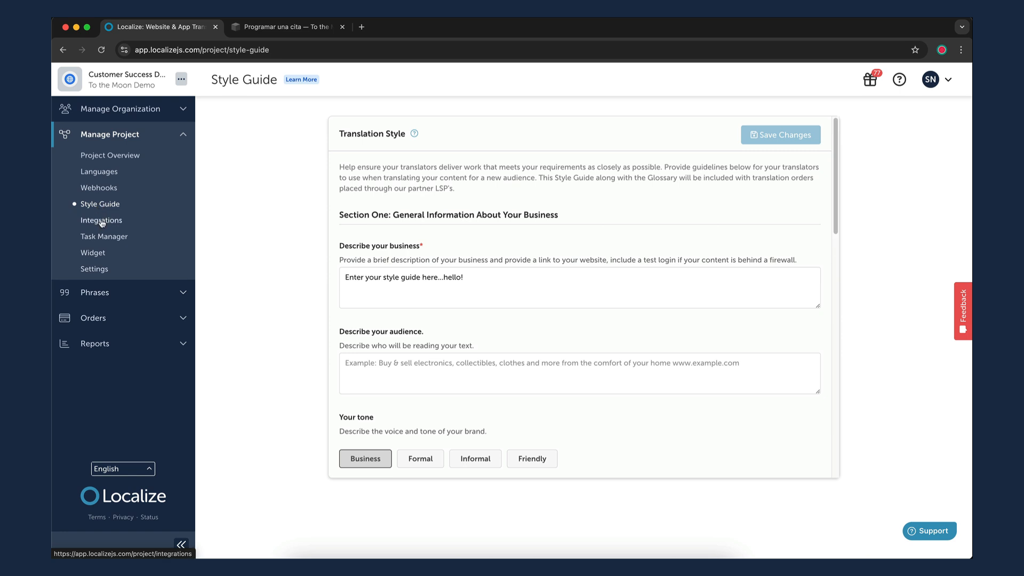
Browse the available integrations and integration guides, and view the project's Task Manager and Widget settings
{"action": "left_click", "coordinate": [102, 223]}
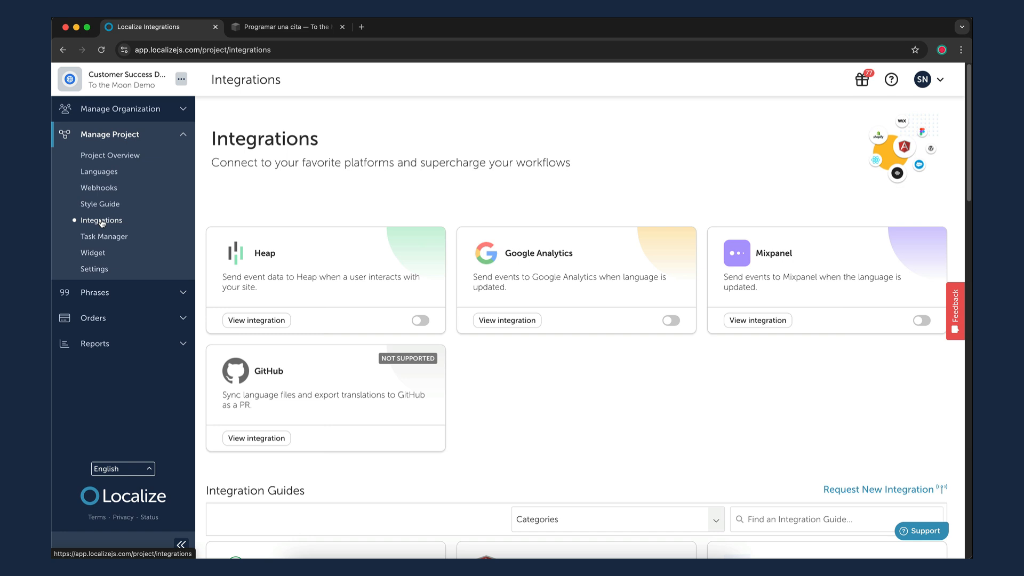
{"action": "scroll", "coordinate": [641, 419], "scroll_direction": "down", "scroll_amount": 3}
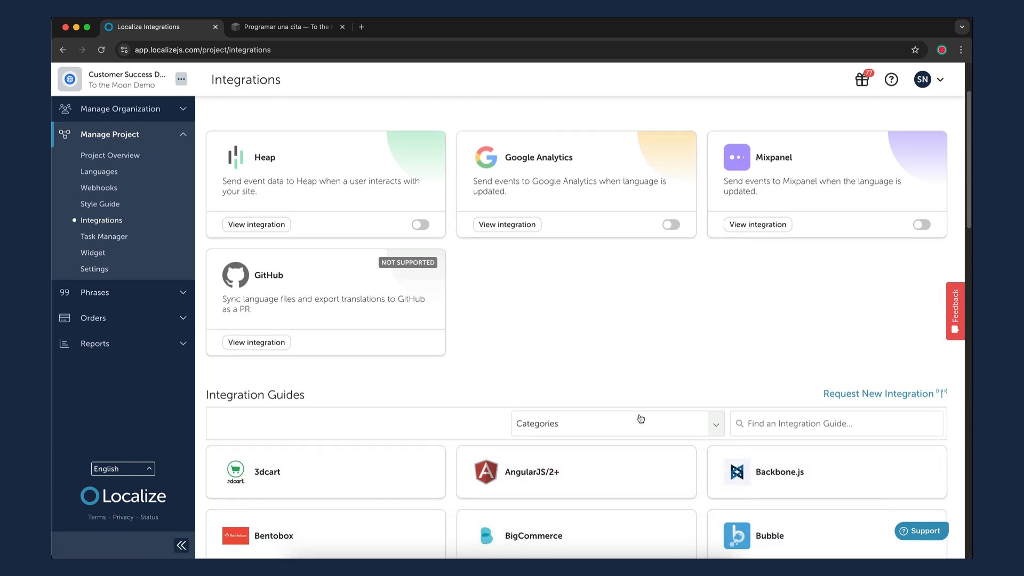
{"action": "scroll", "coordinate": [641, 419], "scroll_direction": "down", "scroll_amount": 2}
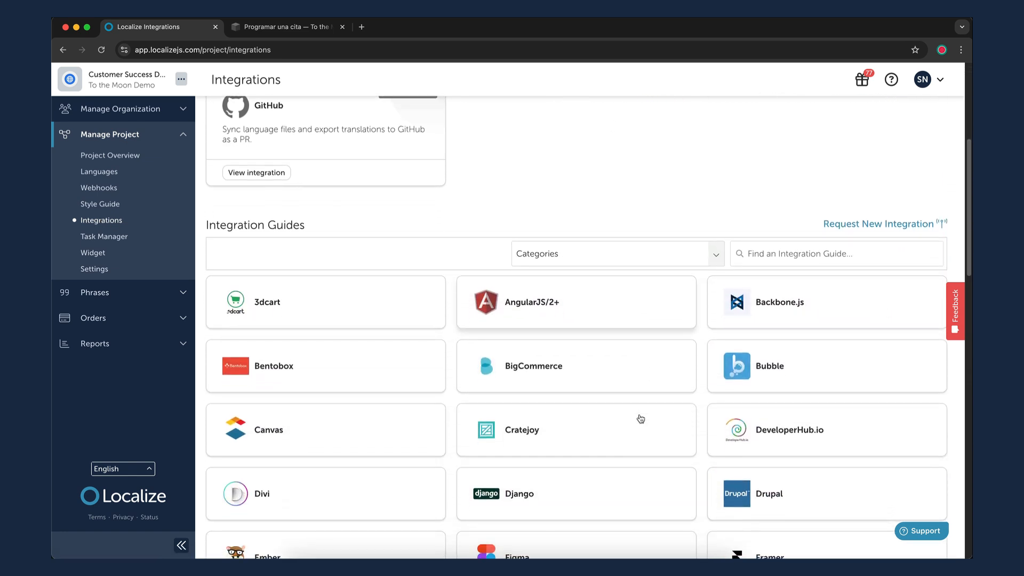
{"action": "left_click", "coordinate": [106, 238]}
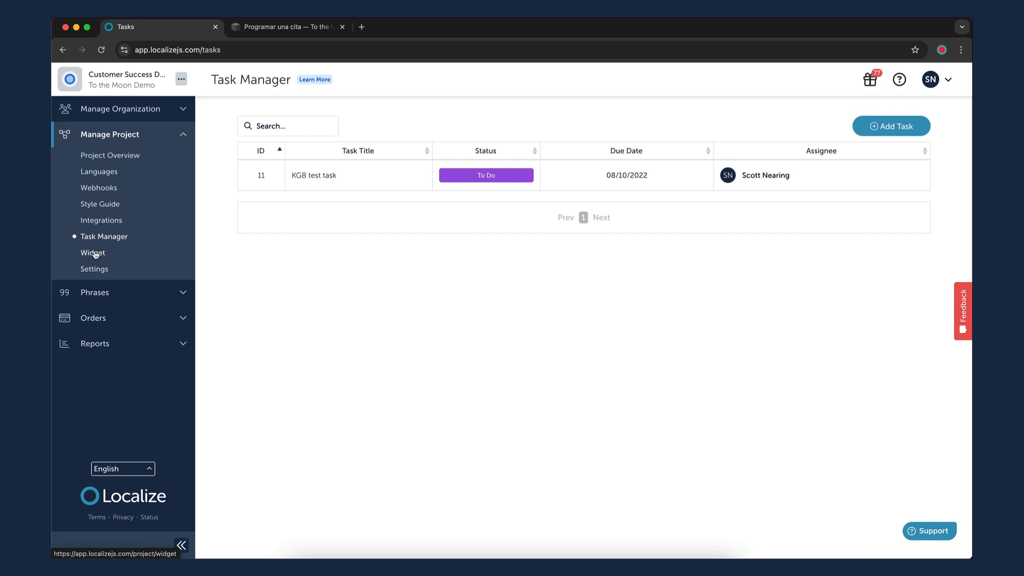
{"action": "left_click", "coordinate": [96, 255]}
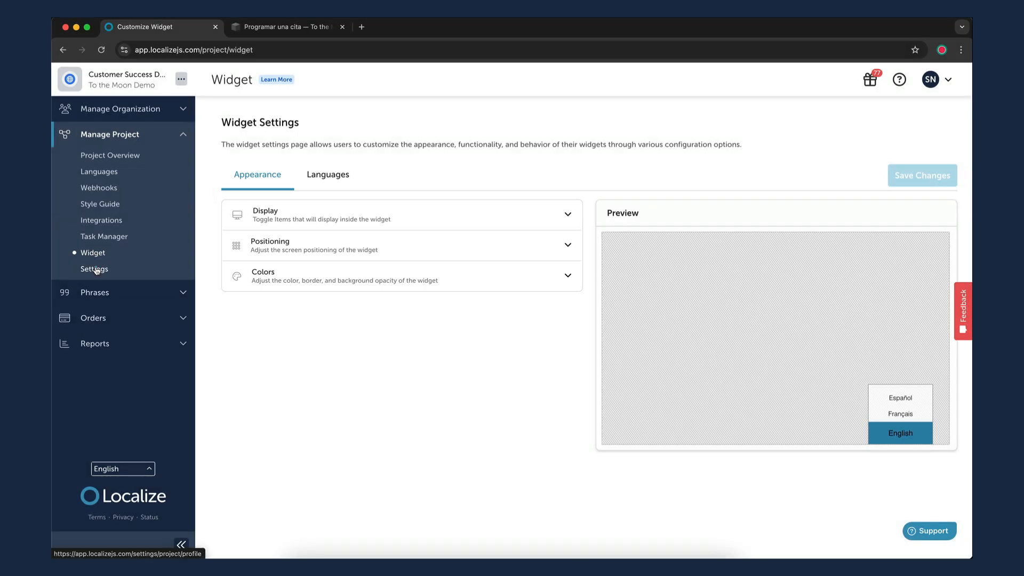
Look through the project settings: general, Variable Syntaxes, SEO Settings, Library Settings, Disable Pages and Exclude Phrases
{"action": "left_click", "coordinate": [97, 267]}
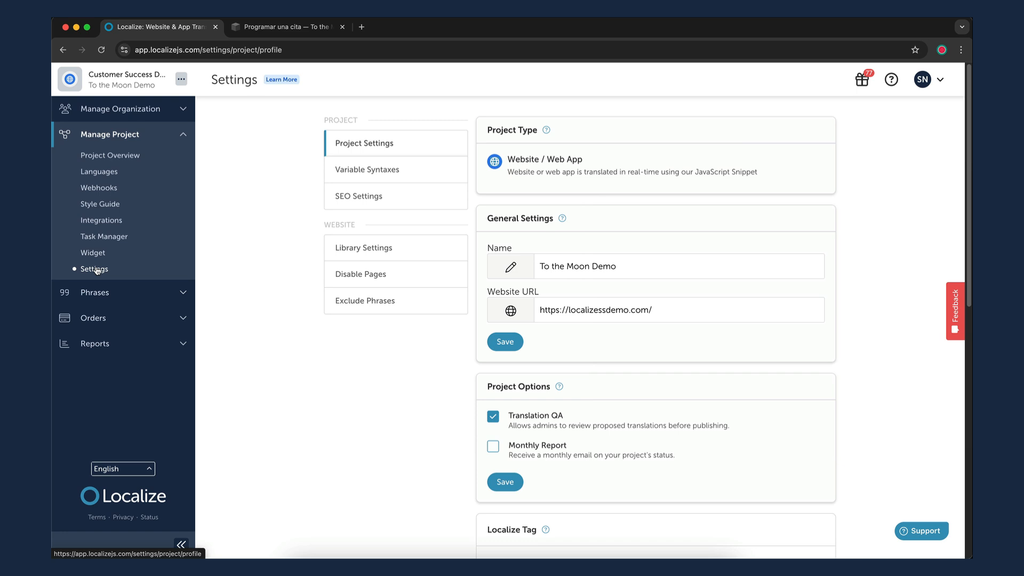
{"action": "left_click", "coordinate": [361, 171]}
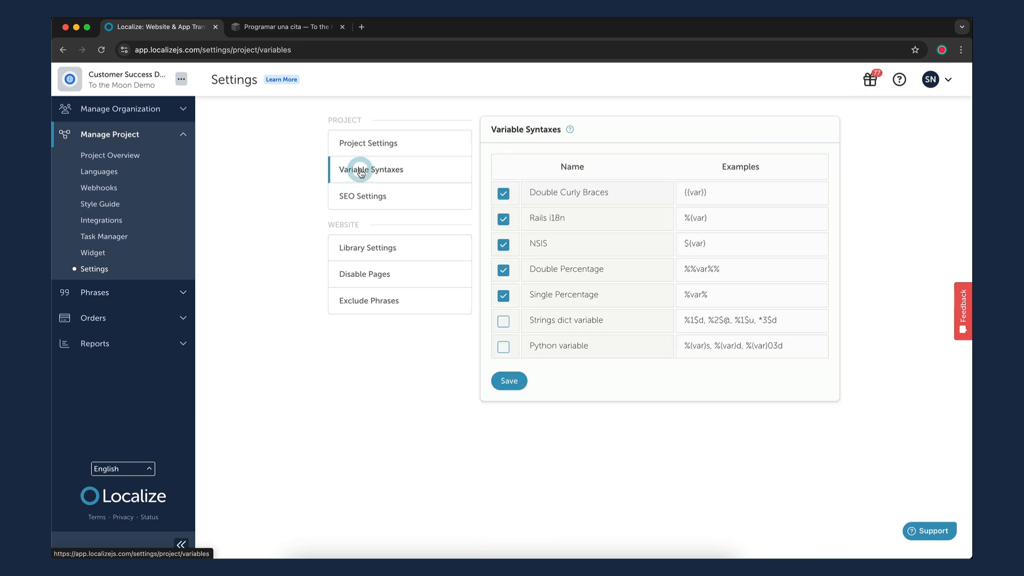
{"action": "left_click", "coordinate": [357, 198]}
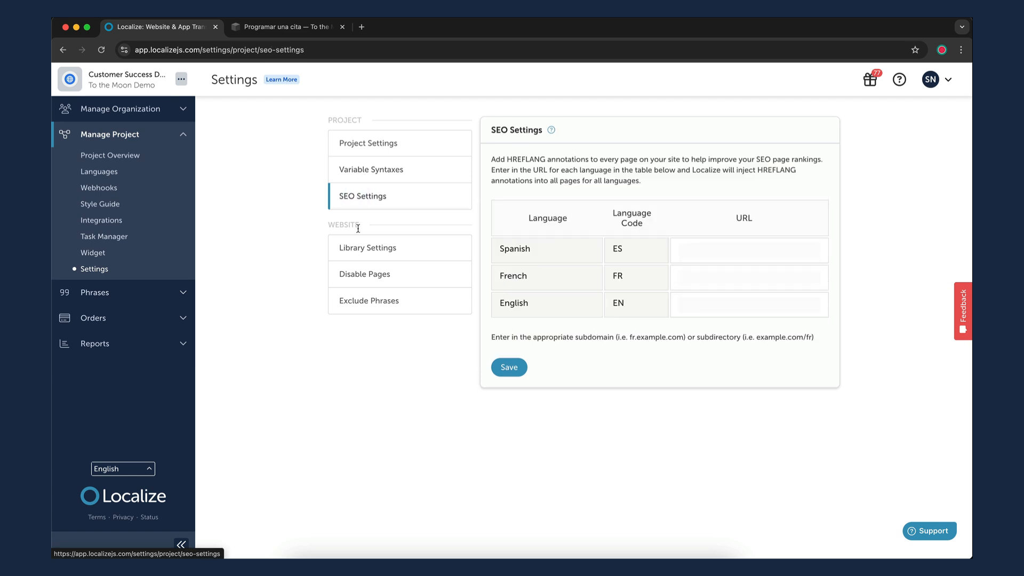
{"action": "left_click", "coordinate": [361, 249]}
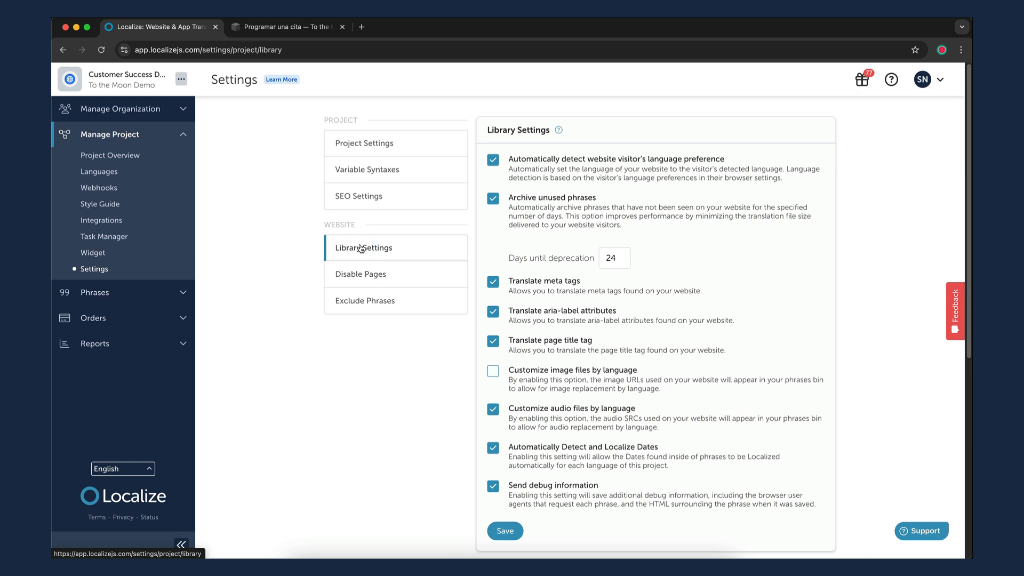
{"action": "left_click", "coordinate": [370, 277]}
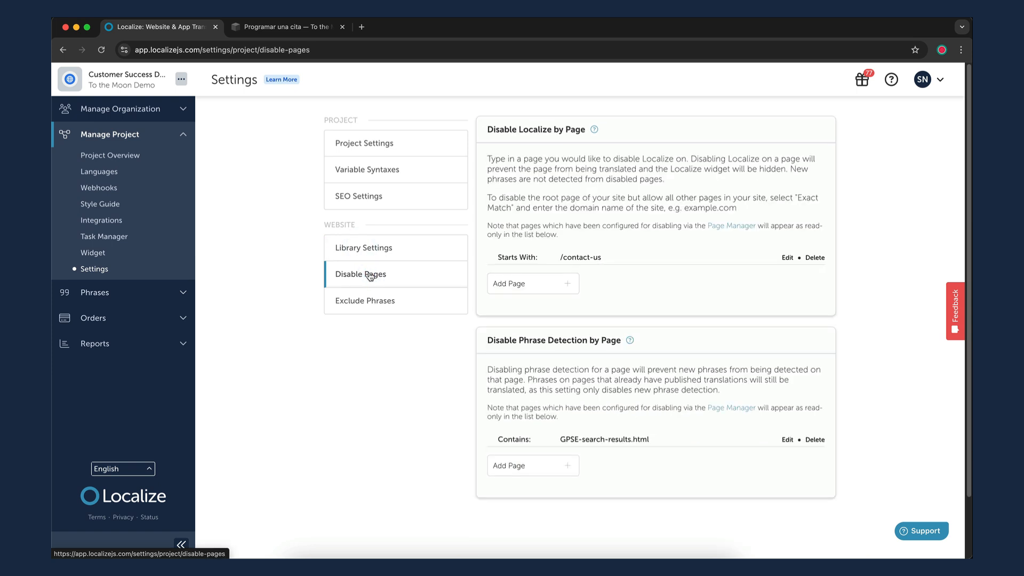
{"action": "left_click", "coordinate": [386, 302]}
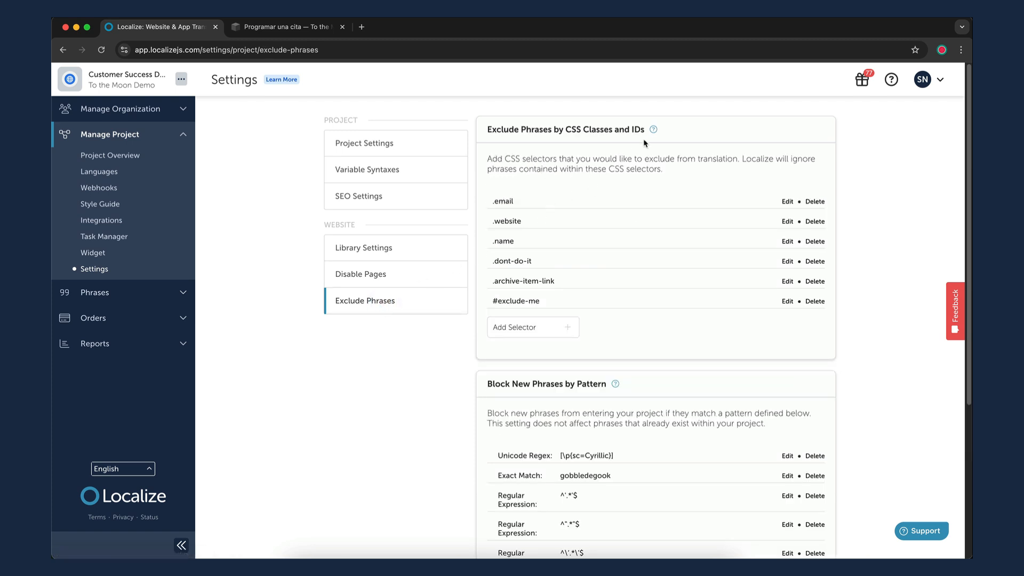
Read the help article on excluding phrases by CSS classes and IDs, and close it
{"action": "left_click", "coordinate": [654, 130]}
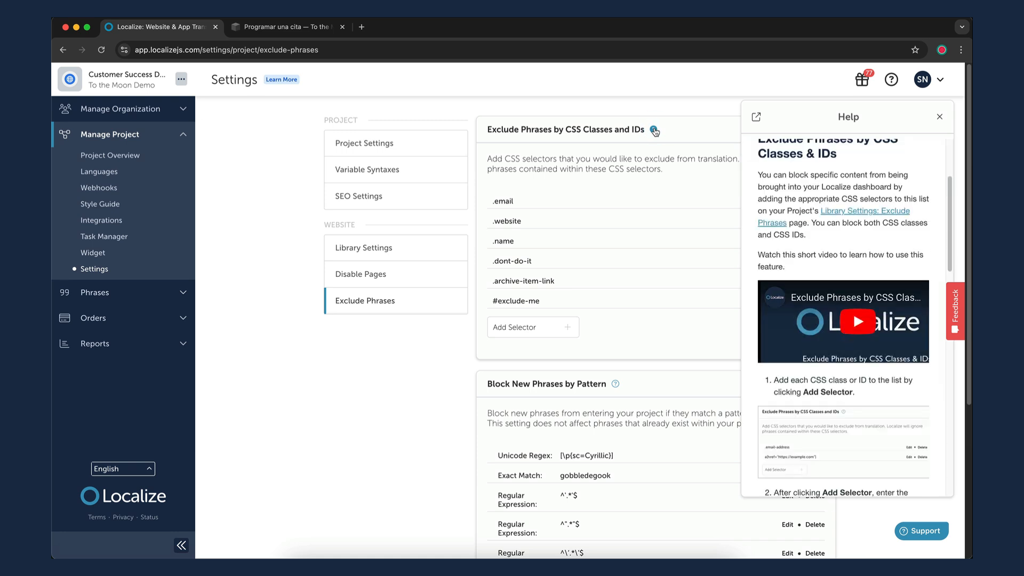
{"action": "scroll", "coordinate": [776, 170], "scroll_direction": "up", "scroll_amount": 1}
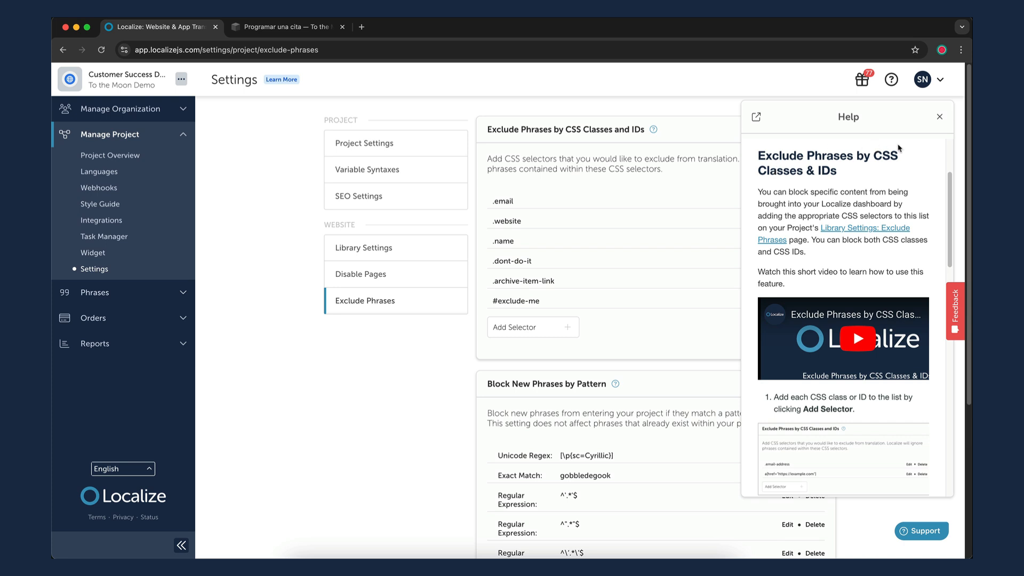
{"action": "left_click", "coordinate": [939, 117]}
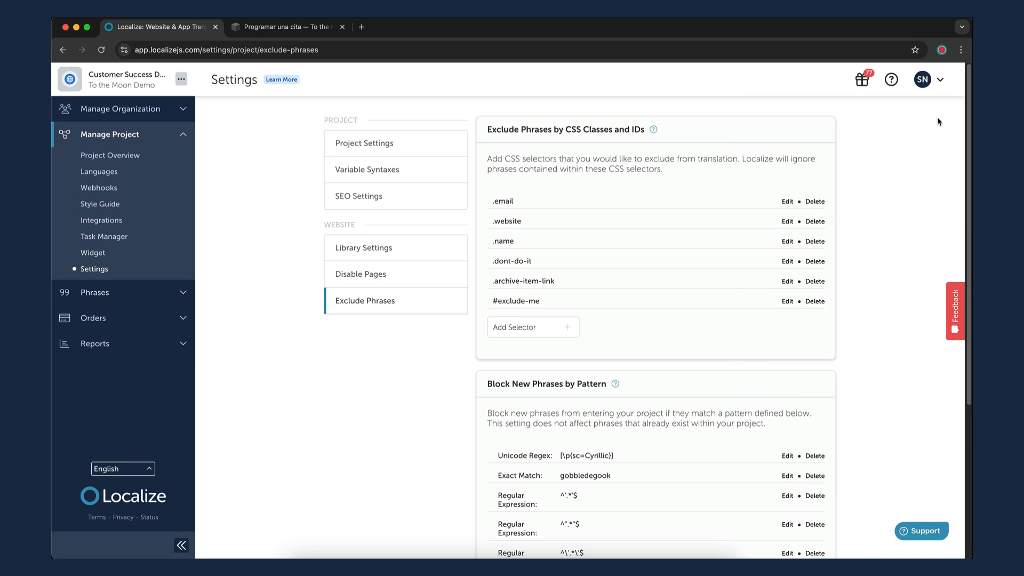